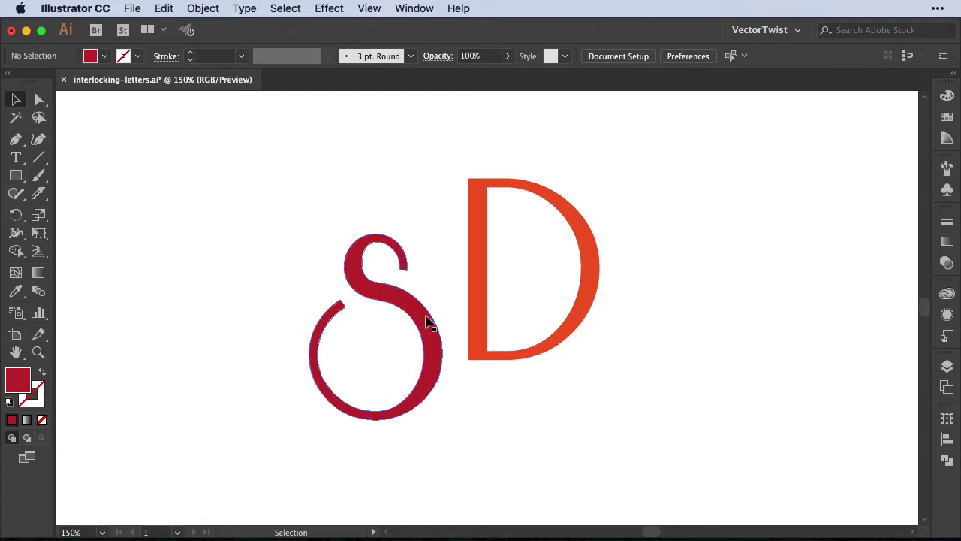
- Move the red S right and up onto the orange D's stem, then deselect it
drag(426, 324, 524, 298)
click(689, 354)
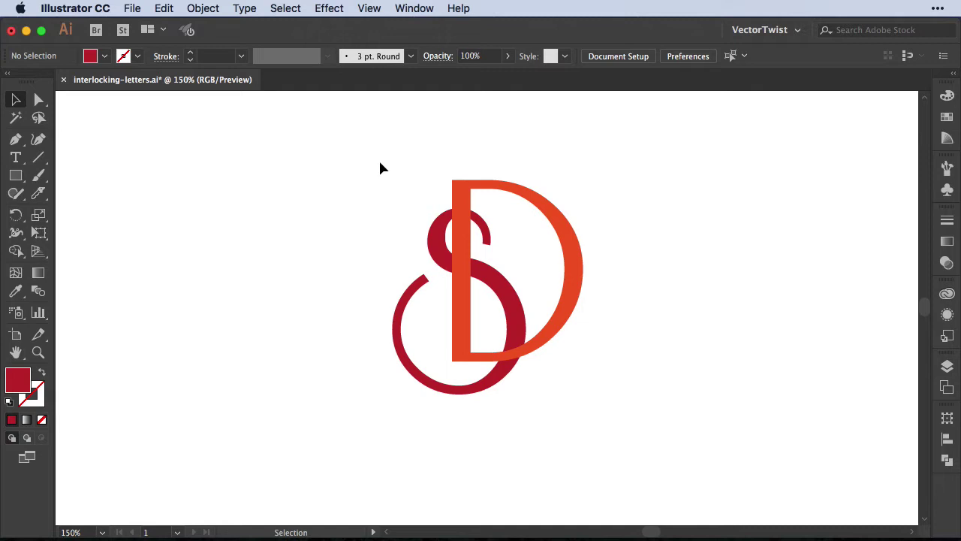
drag(353, 135, 618, 421)
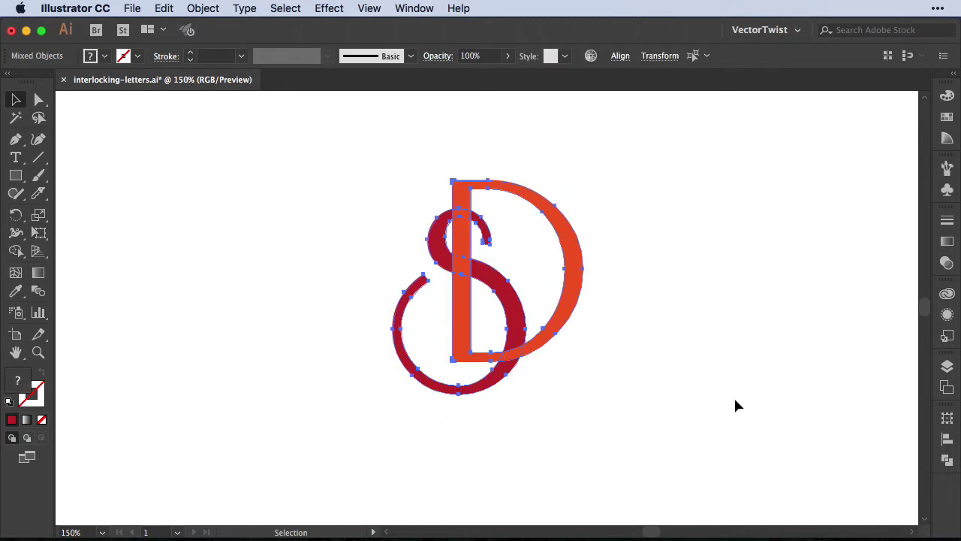
click(947, 459)
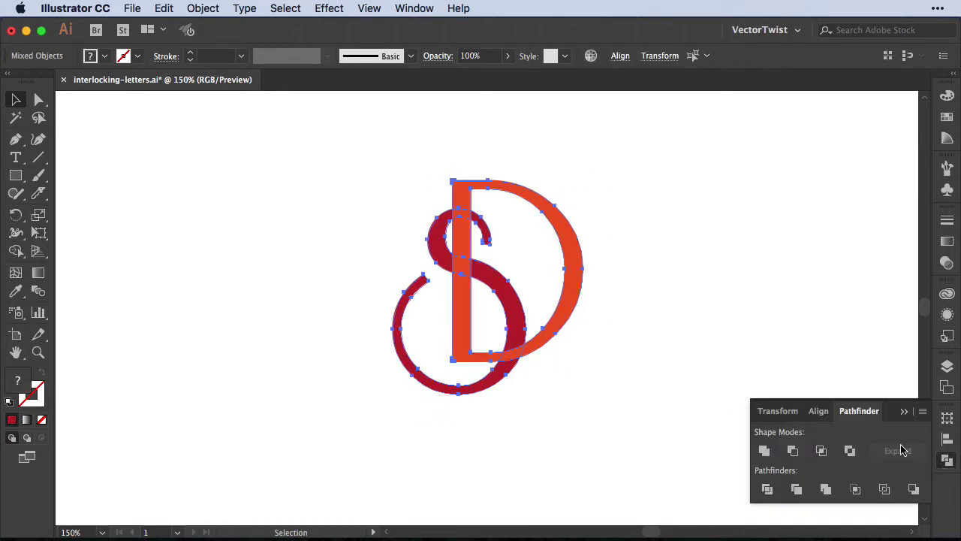
click(694, 405)
click(755, 368)
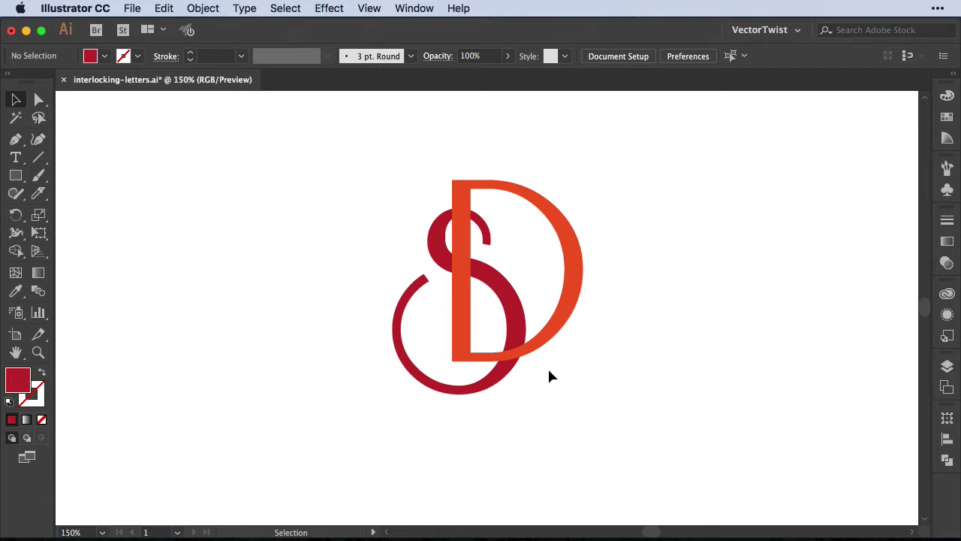
click(15, 255)
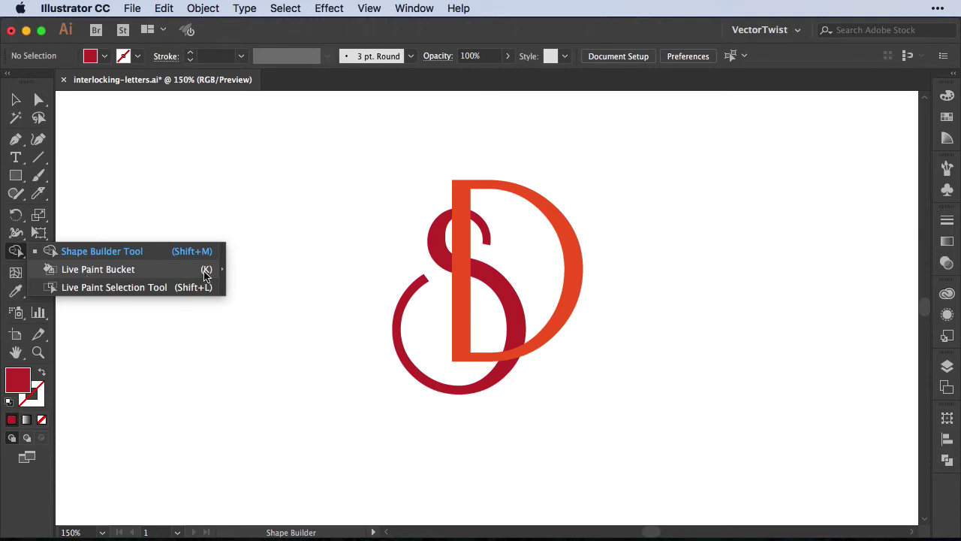
key(v)
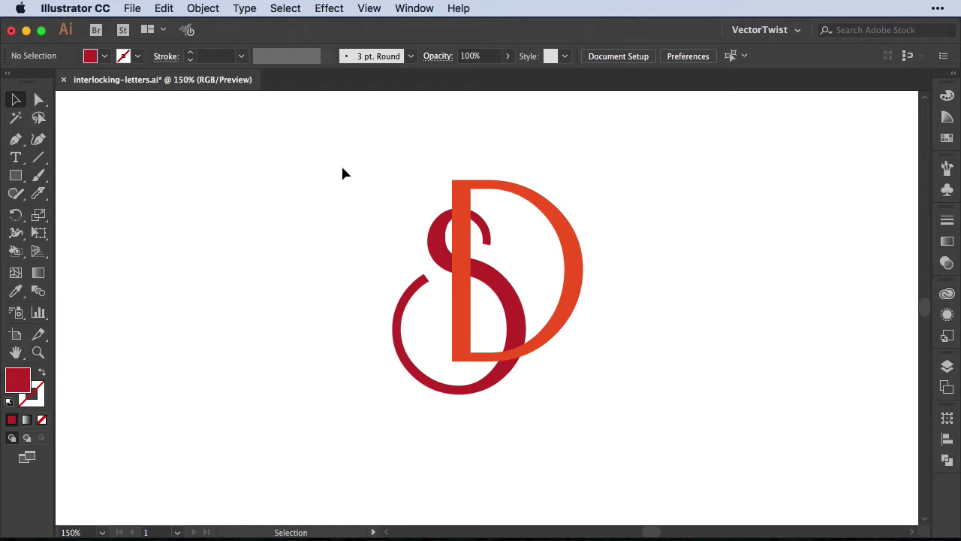
- Select the whole SD logo and float the Swatches panel away from the letters
drag(337, 142, 627, 424)
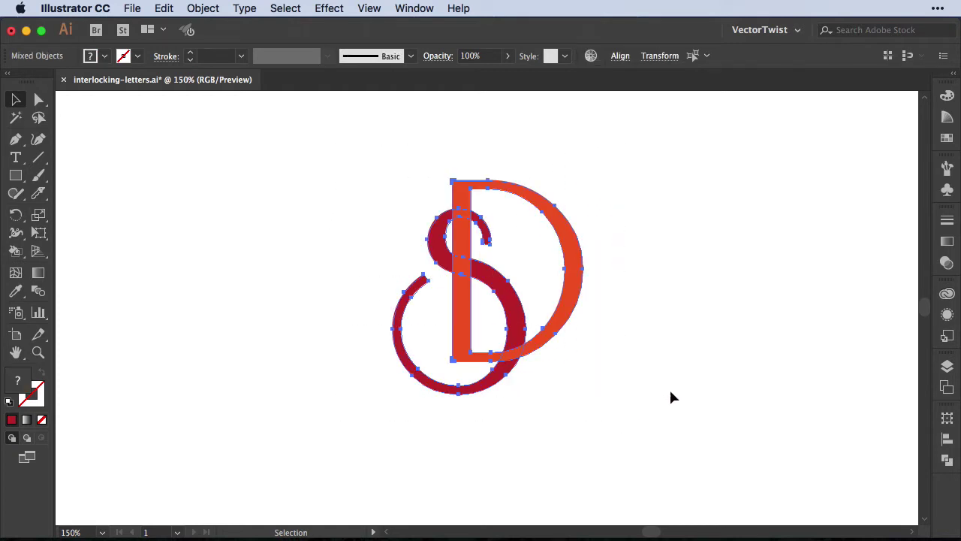
click(948, 138)
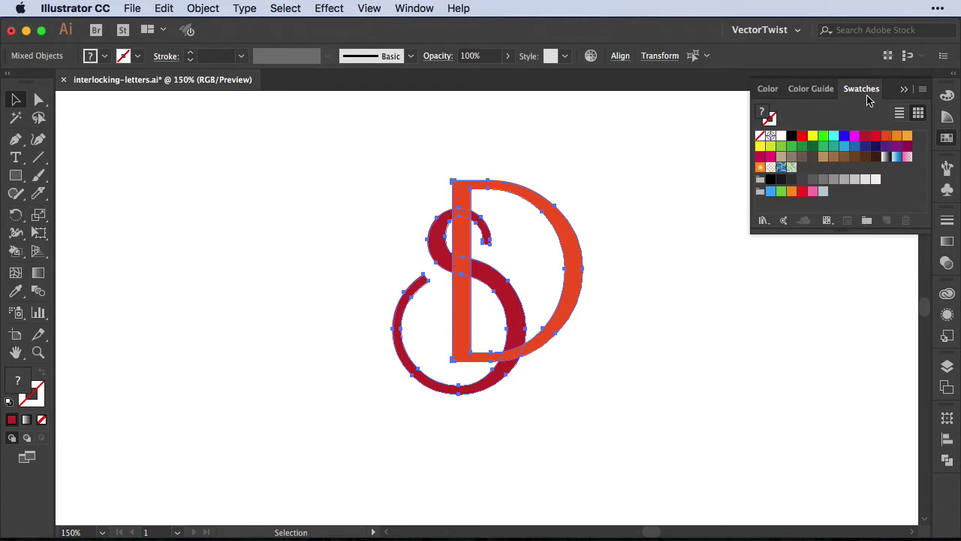
drag(867, 100, 628, 121)
click(904, 91)
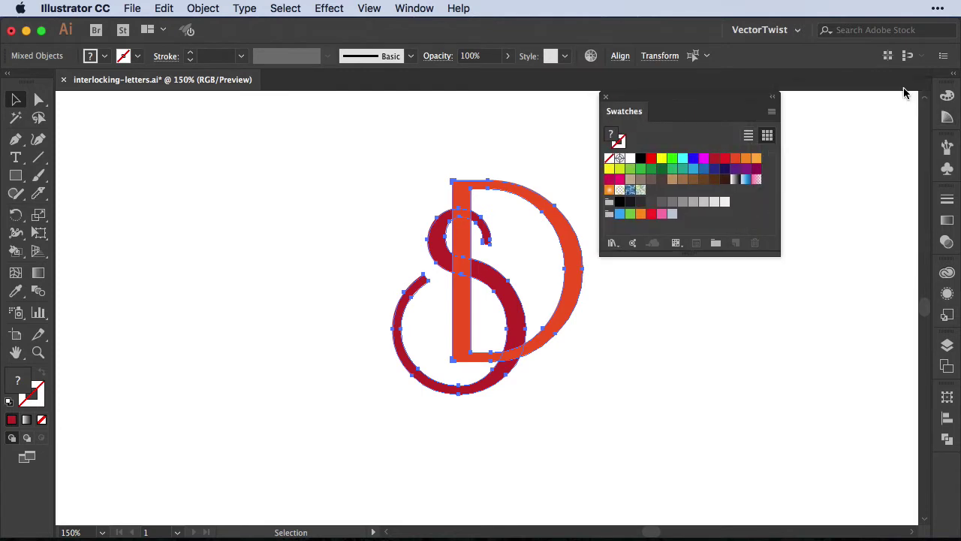
drag(687, 97, 755, 114)
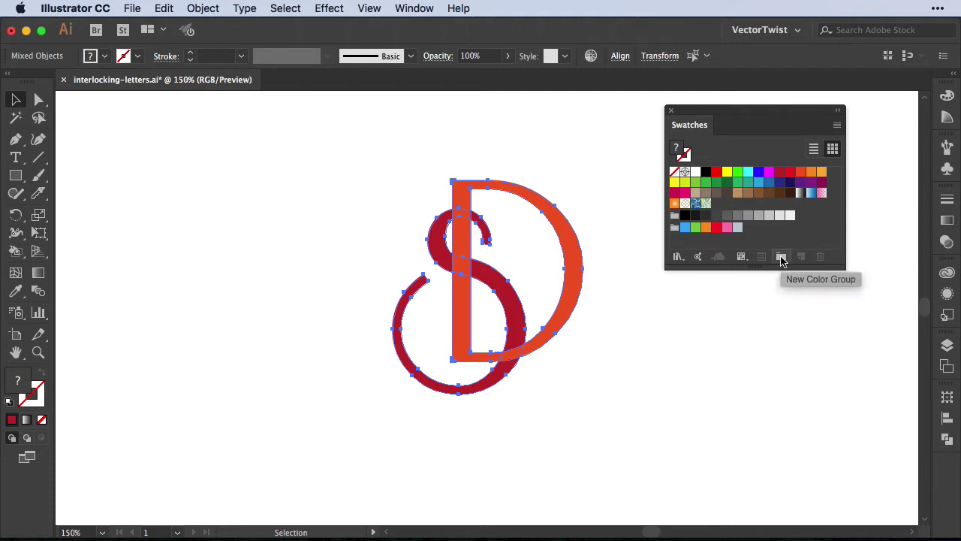
- Create a new colour group from the artwork's red and orange, excluding tint swatches
click(781, 258)
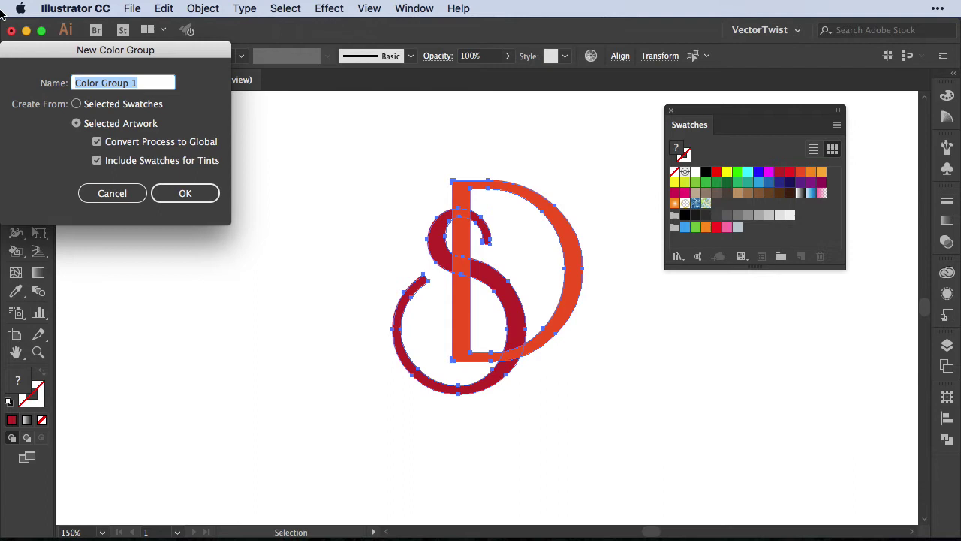
click(97, 160)
click(184, 193)
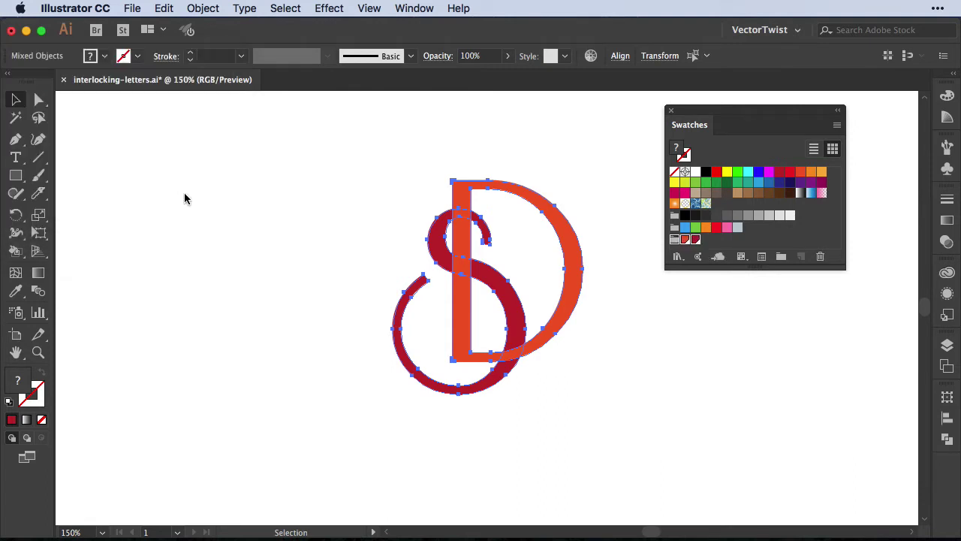
click(652, 362)
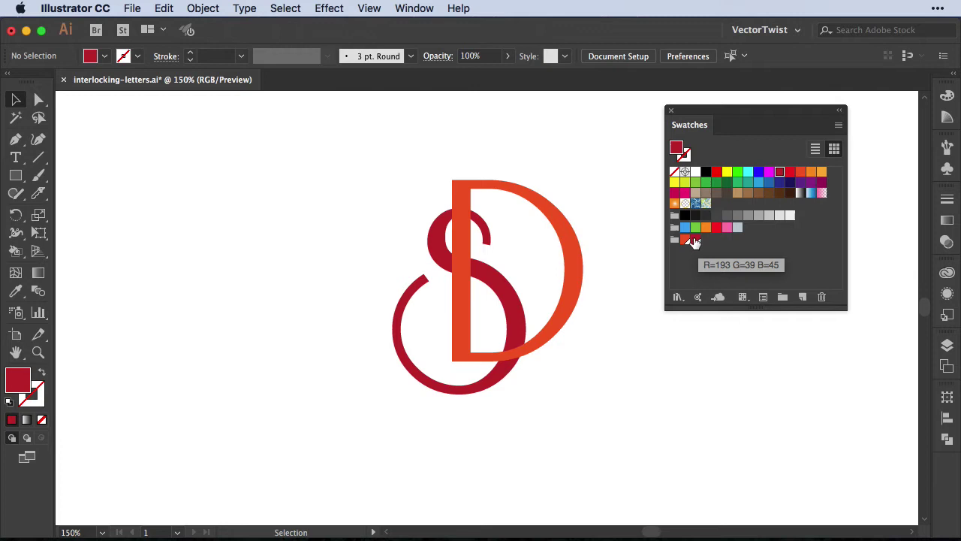
- Turn both letters into a Live Paint group and fill the lower S/D overlap red
drag(303, 148, 611, 430)
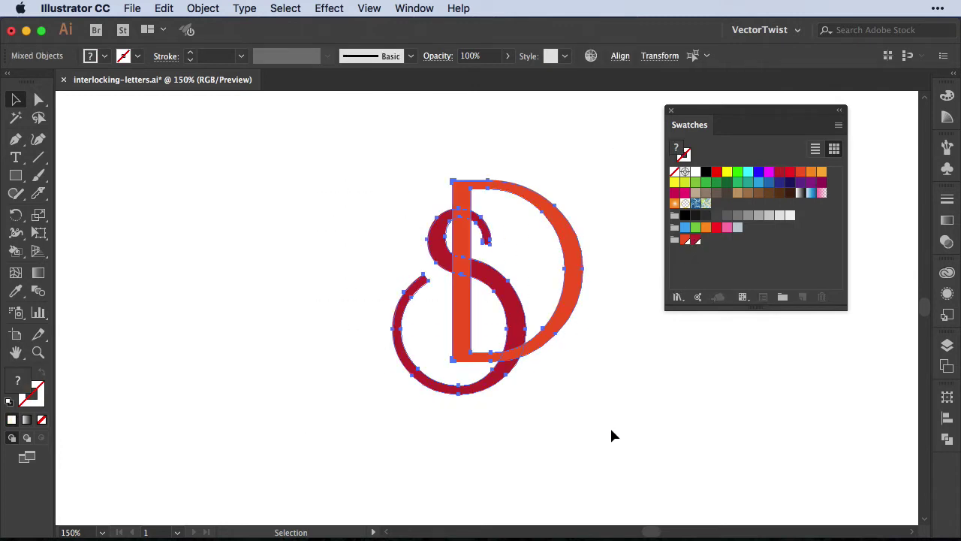
click(15, 254)
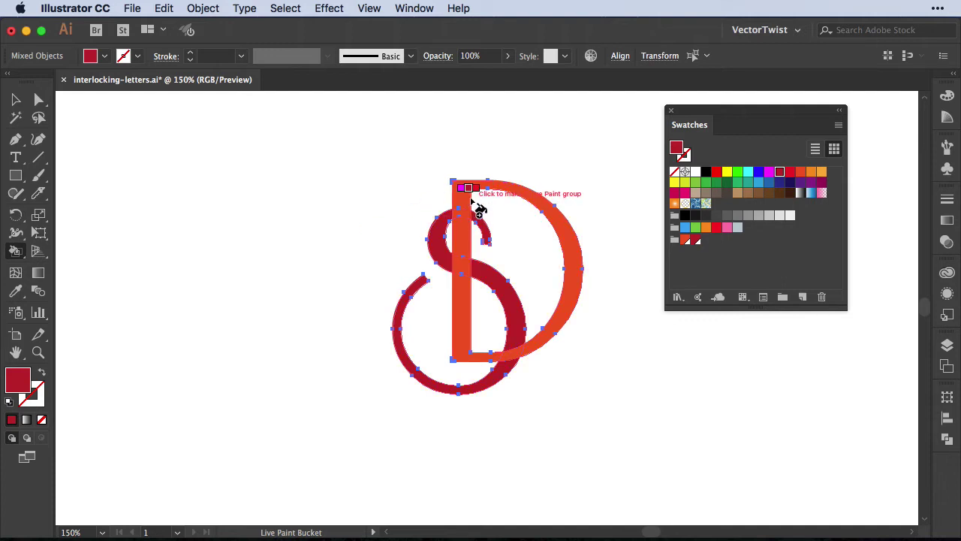
click(461, 218)
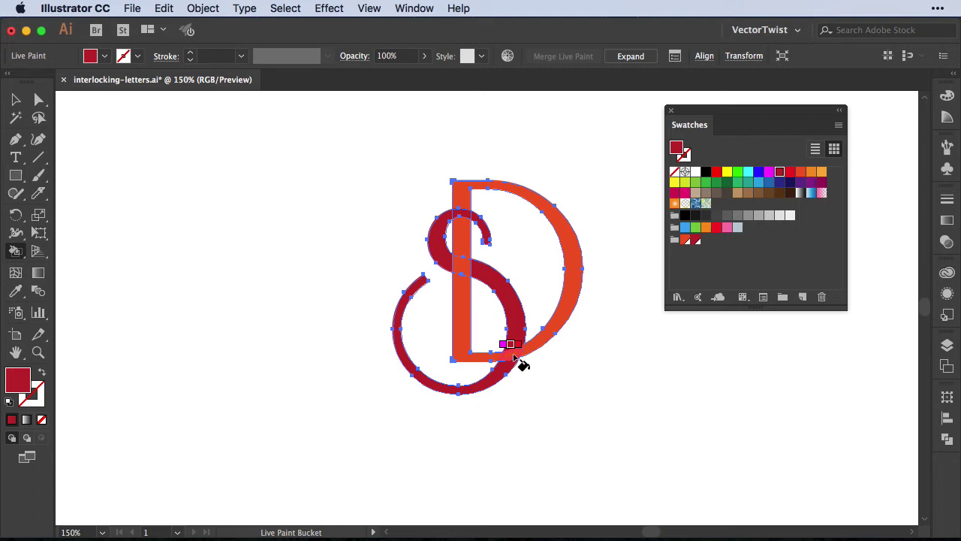
click(516, 359)
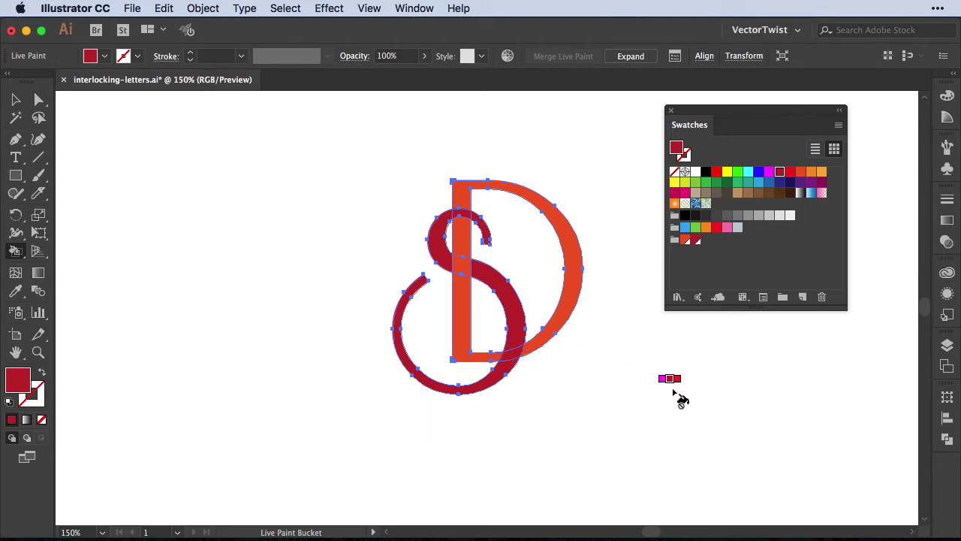
key(v)
click(232, 234)
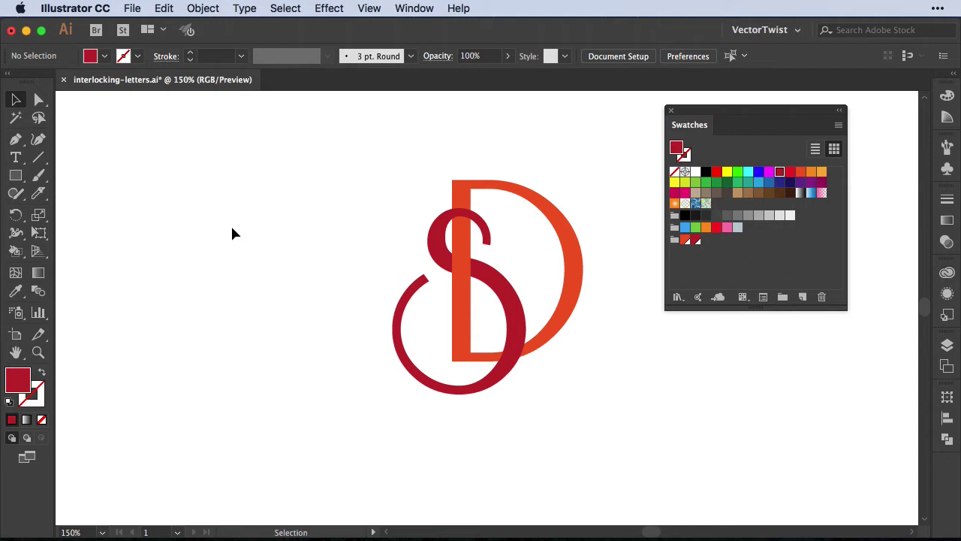
- Isolate the Live Paint letter group and select the S inside it
click(463, 235)
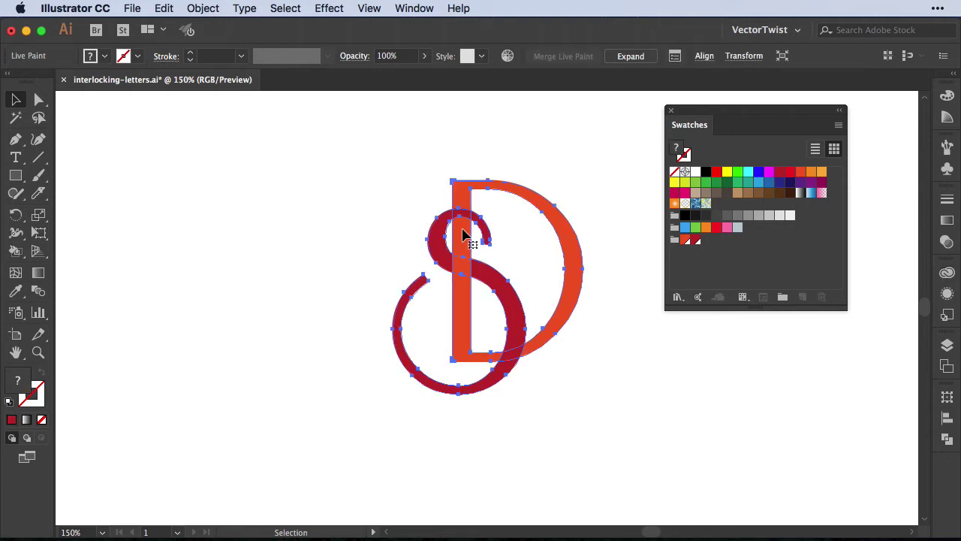
right_click(463, 235)
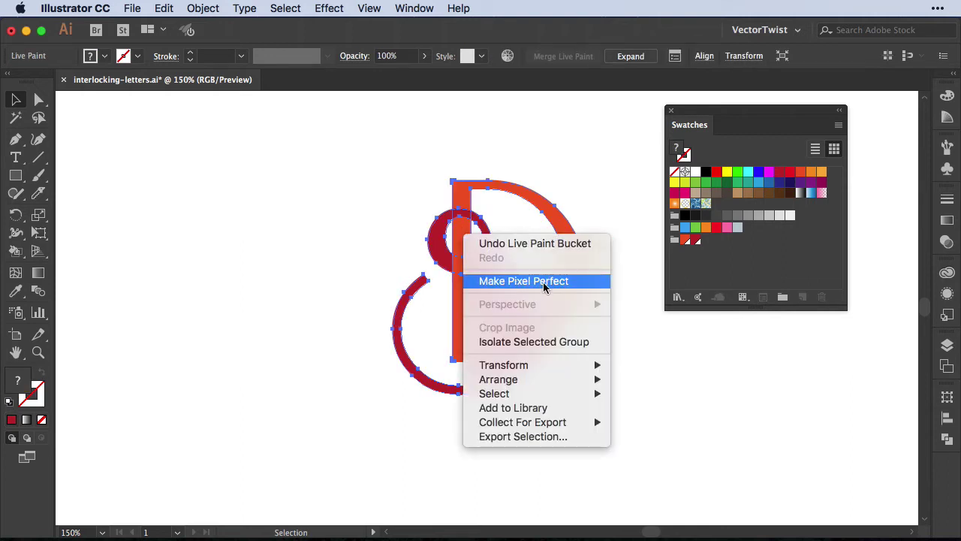
click(507, 343)
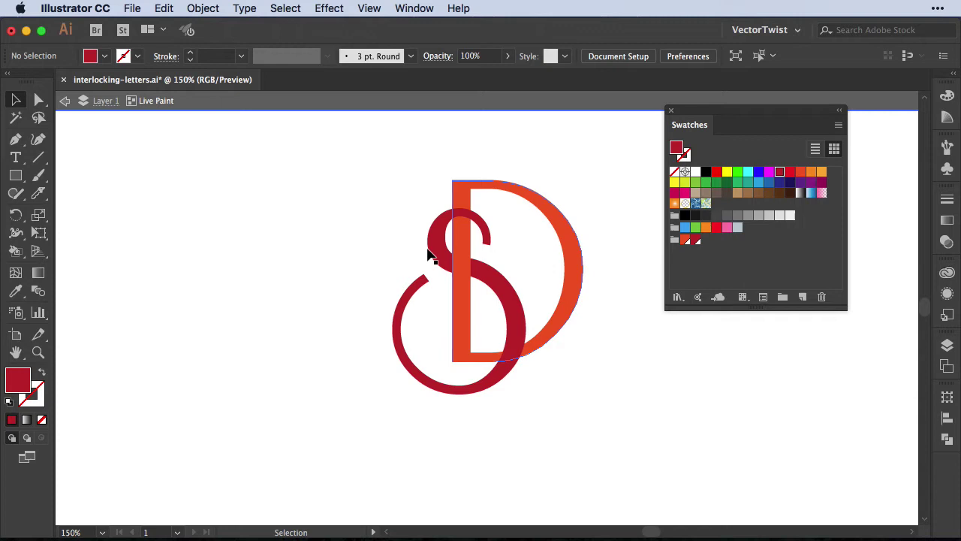
mouse_move(347, 260)
mouse_down()
mouse_move(388, 362)
mouse_move(432, 399)
mouse_up()
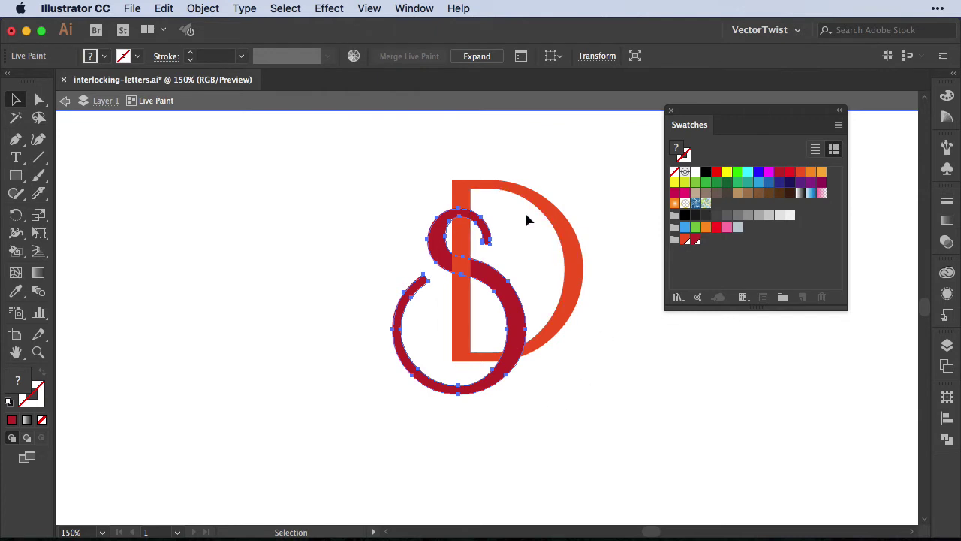
- Drag the red S right onto the D's bowl so the letters read DS
drag(468, 399, 466, 327)
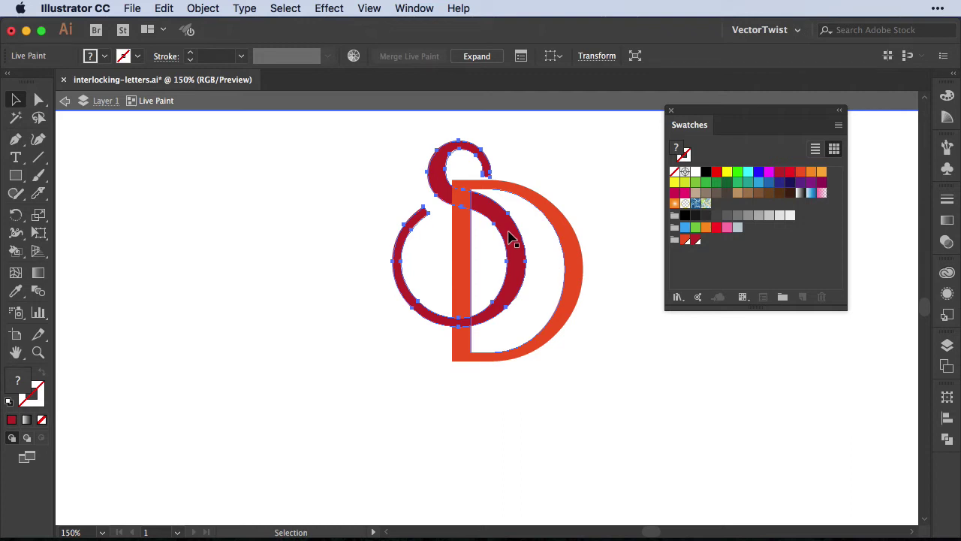
drag(509, 237, 417, 374)
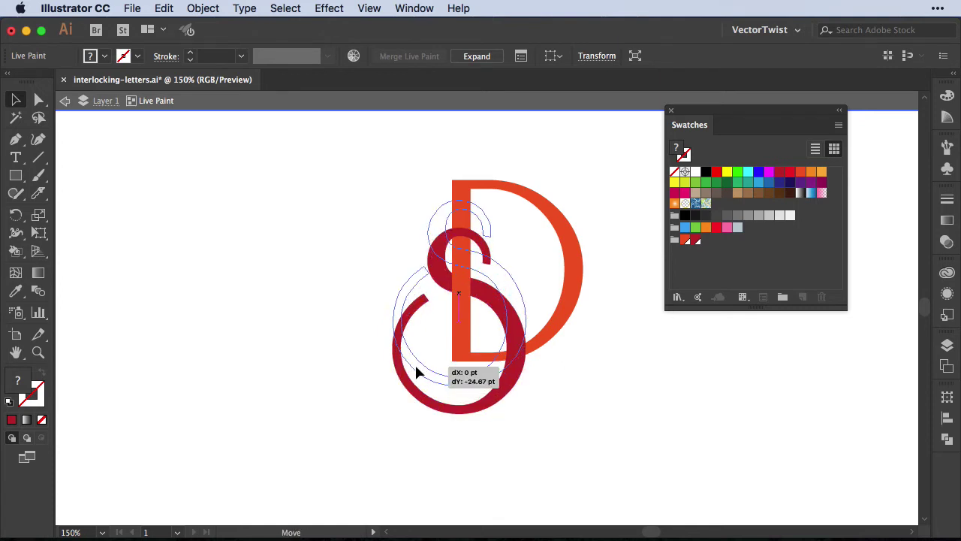
click(551, 414)
click(500, 371)
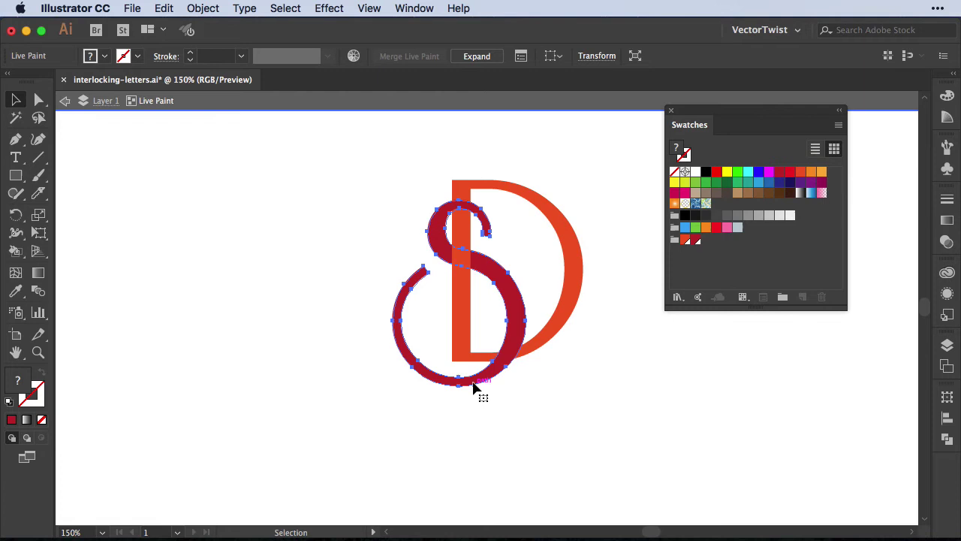
drag(474, 385, 570, 379)
click(608, 405)
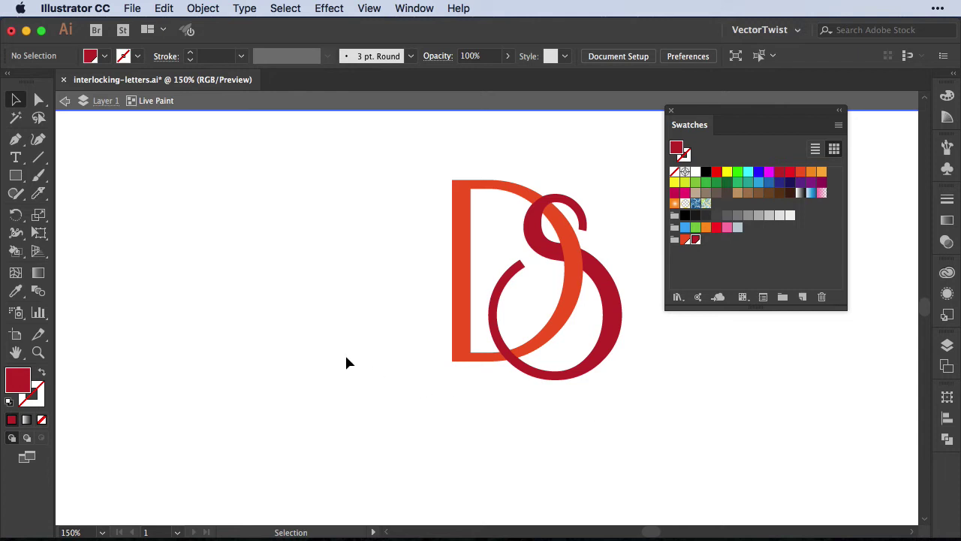
- Exit isolation and place a duplicate of the DS pair to the right
click(65, 101)
key(Escape)
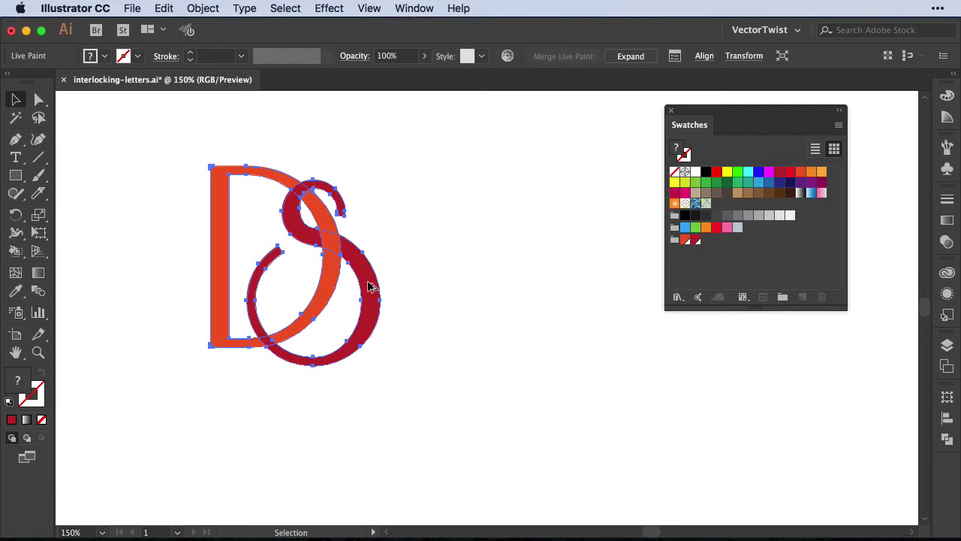
drag(369, 289, 589, 295)
- Inside the isolated copy, shift the S left across the D's stem
right_click(588, 297)
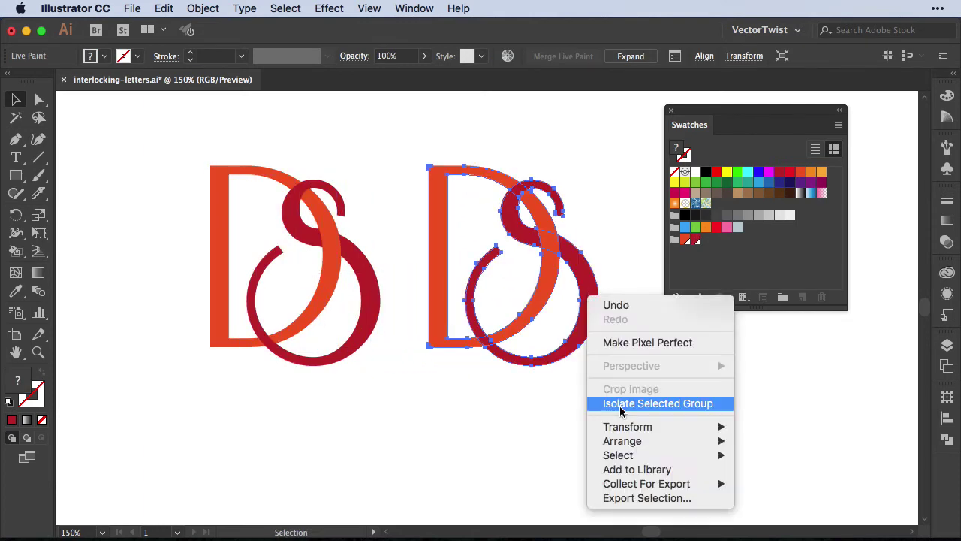
click(620, 405)
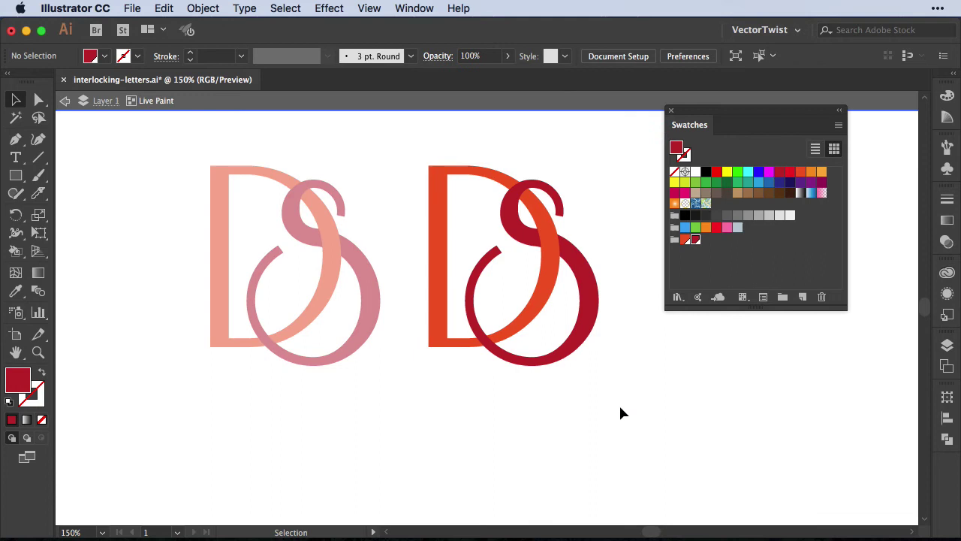
click(583, 284)
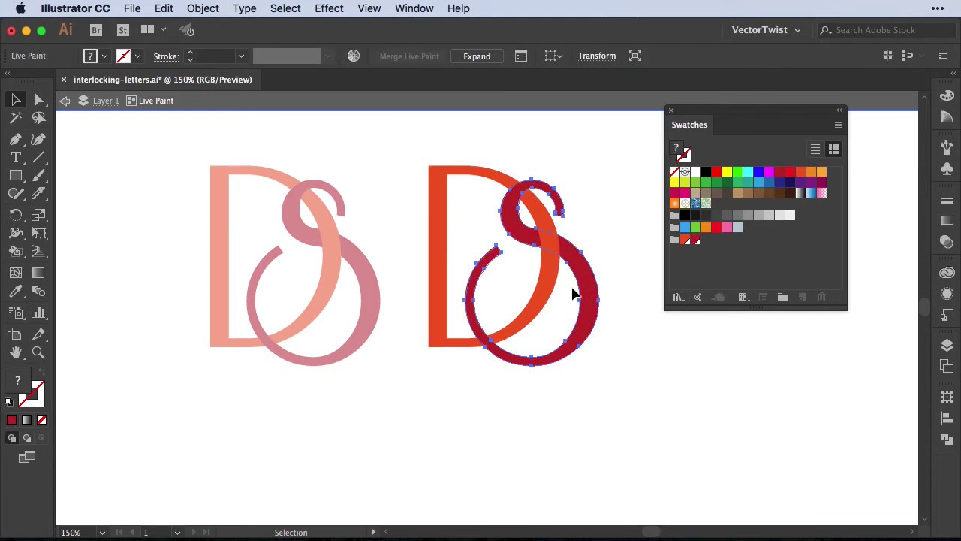
mouse_move(585, 297)
mouse_down()
mouse_move(529, 321)
mouse_move(494, 317)
mouse_move(591, 308)
mouse_up()
double_click(576, 329)
click(623, 416)
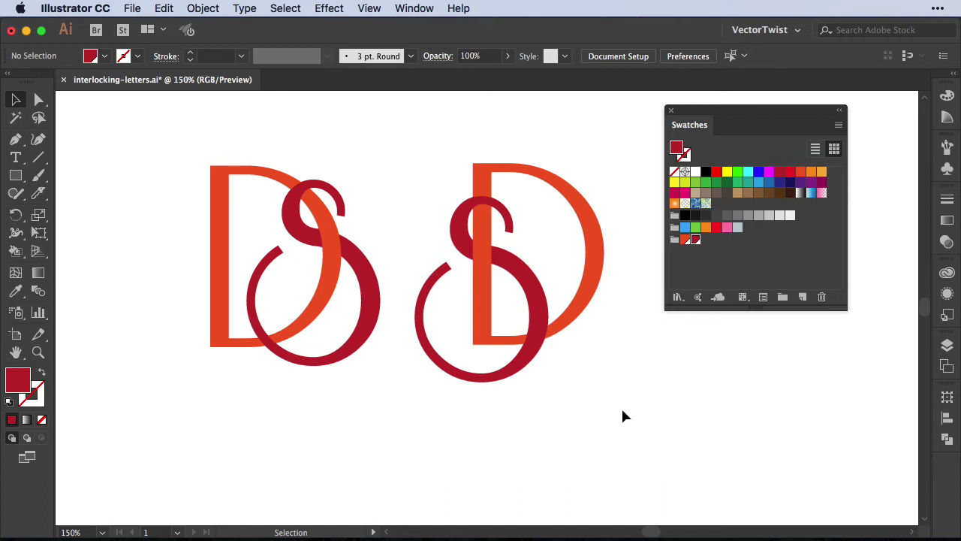
- Apply a black stroke to the right D and S letter group
click(537, 305)
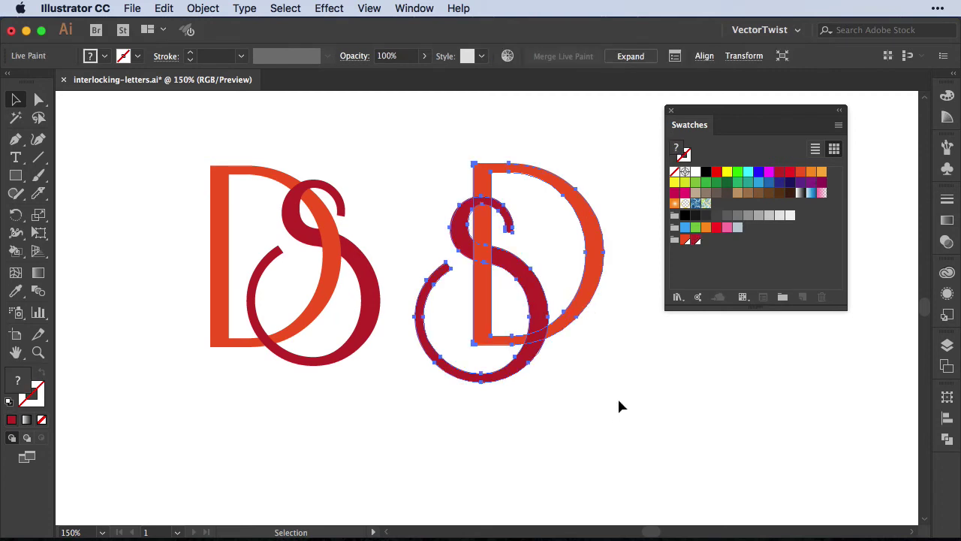
key(x)
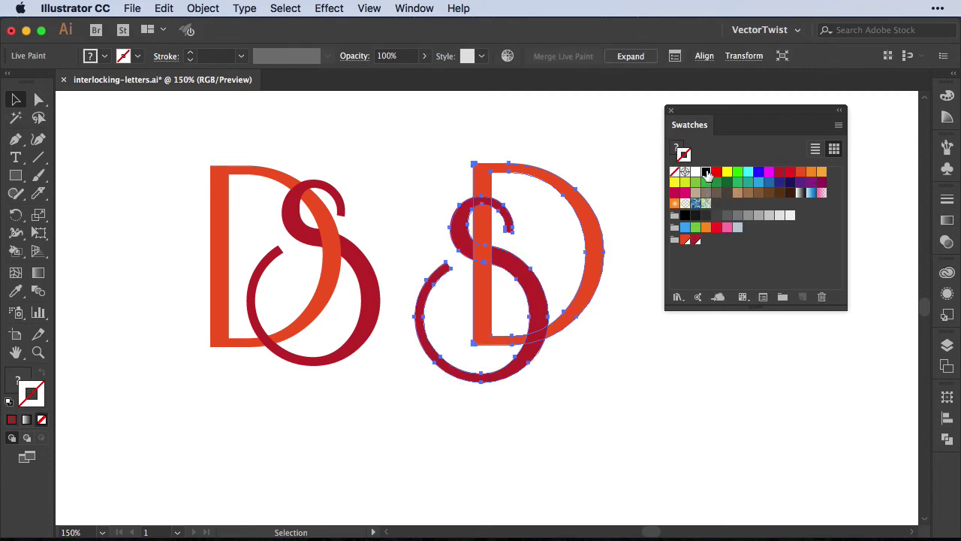
click(706, 173)
click(625, 391)
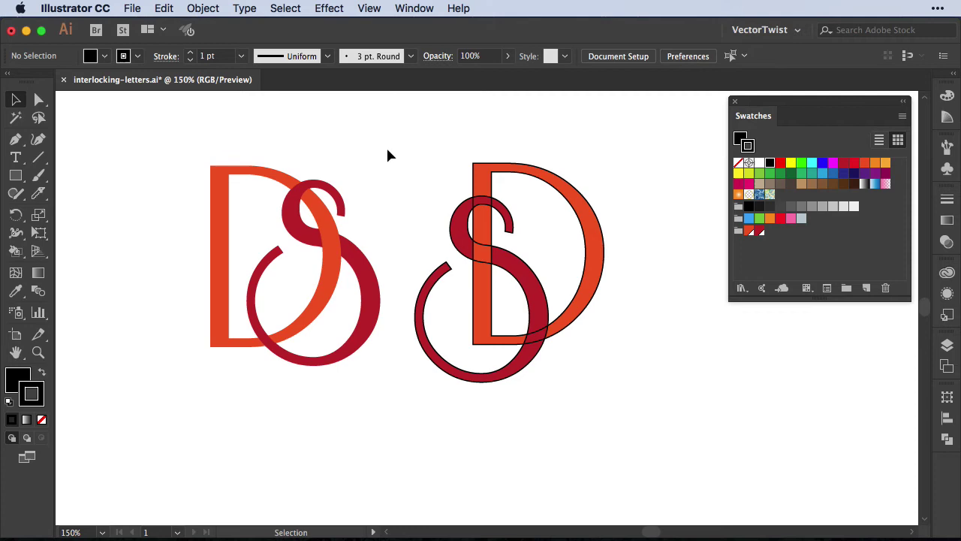
- Rearrange the pairs, restoring an S-through-D pair and moving it to the left
mouse_move(379, 140)
mouse_down()
mouse_move(616, 425)
mouse_move(419, 94)
mouse_up()
click(624, 393)
drag(489, 321, 632, 321)
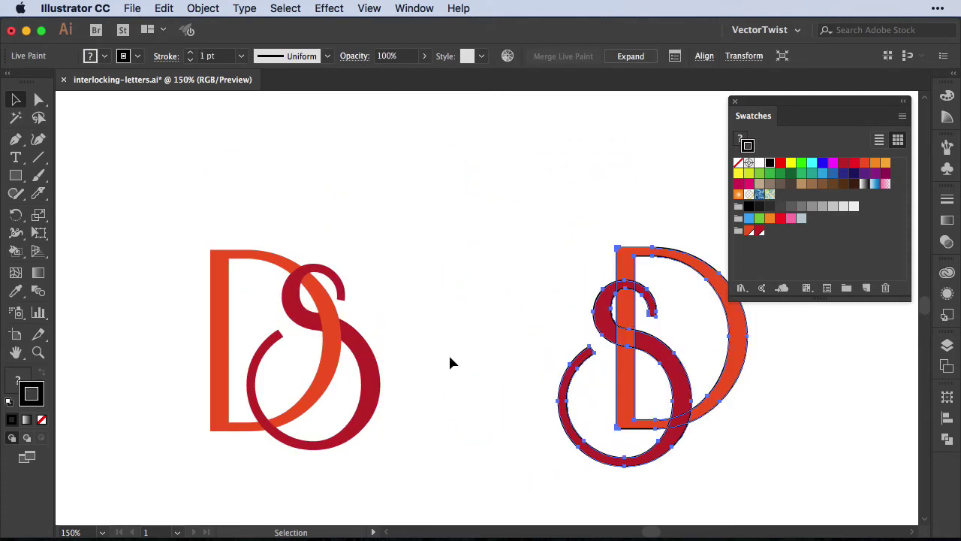
drag(451, 361, 550, 276)
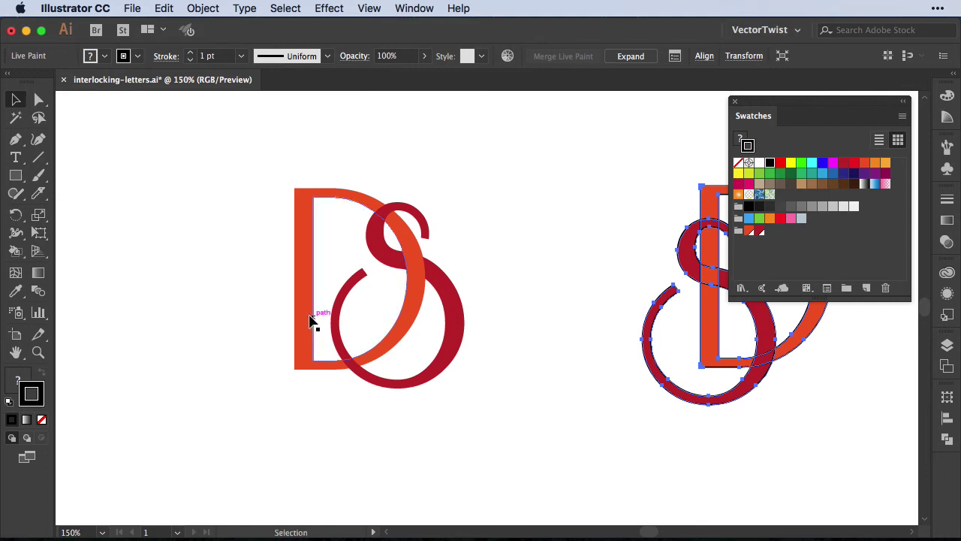
key(ctrl+z)
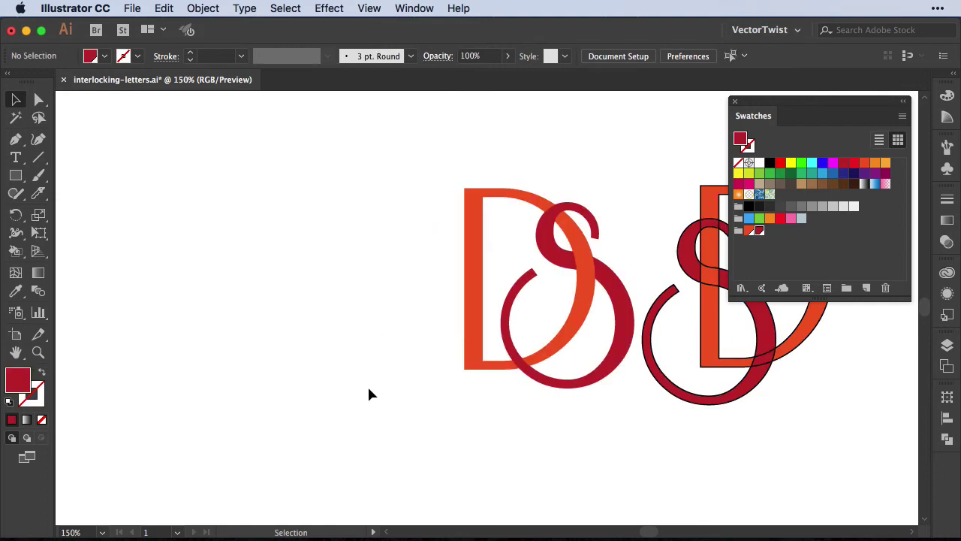
key(ctrl+z)
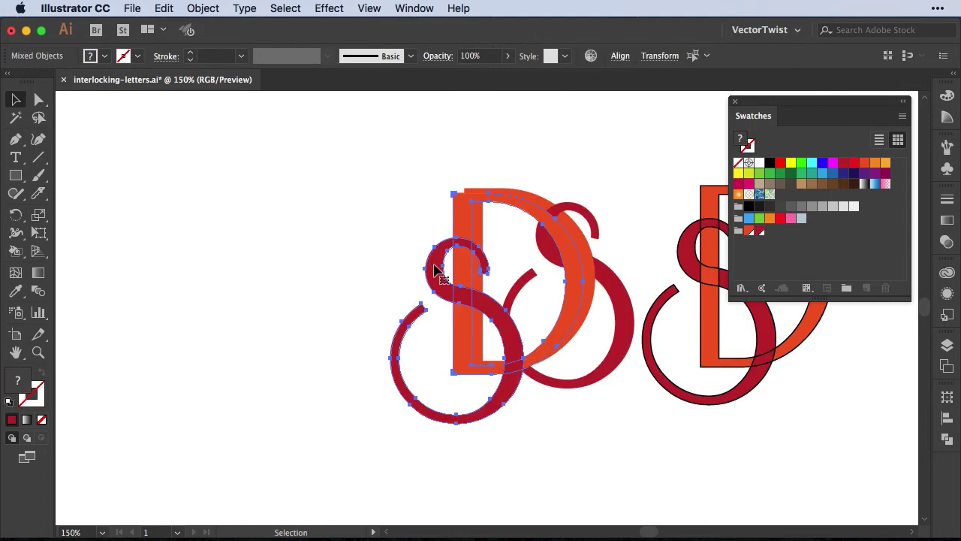
mouse_move(439, 270)
mouse_down()
mouse_move(235, 268)
mouse_move(237, 254)
mouse_up()
click(174, 201)
- Give the left S-and-D pair a black stroke aligned outside at 3 pt
mouse_move(213, 219)
mouse_down()
mouse_move(403, 435)
mouse_move(398, 445)
mouse_up()
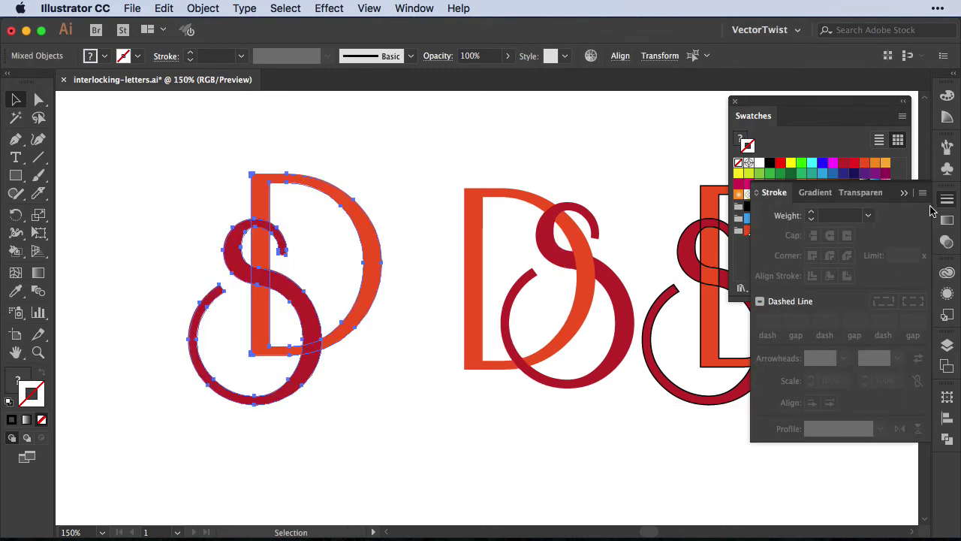
click(770, 162)
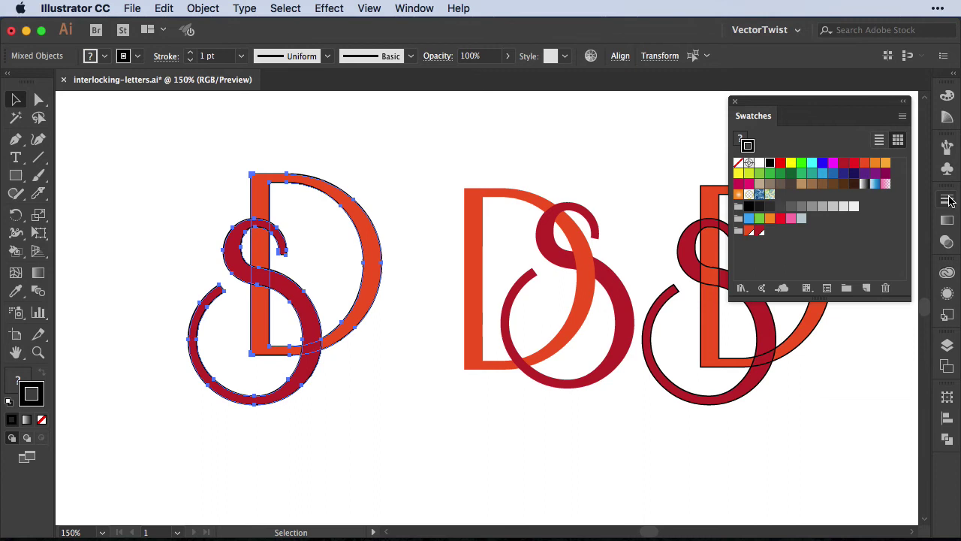
click(947, 199)
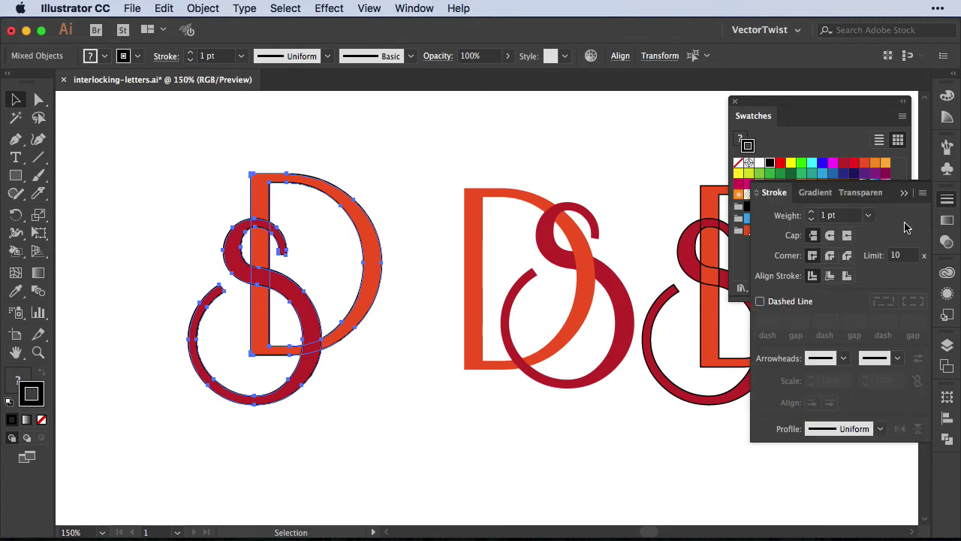
click(846, 278)
click(812, 213)
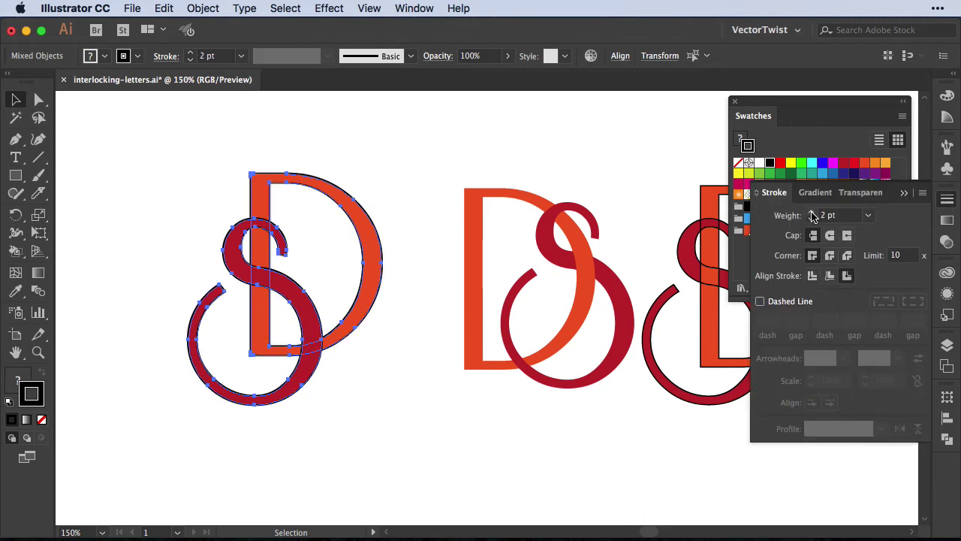
click(812, 213)
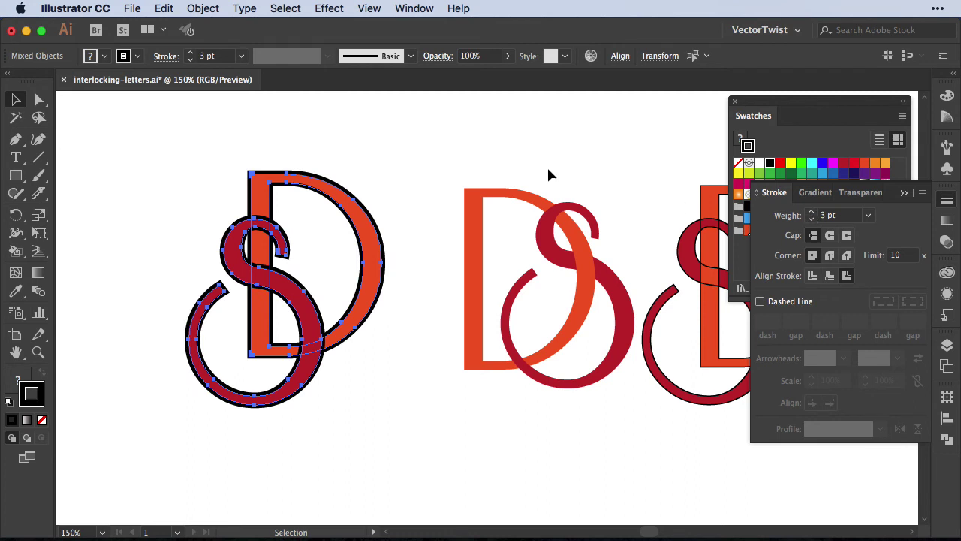
- Convert the left pair's strokes into filled shapes with Object > Path > Outline Stroke
click(441, 149)
drag(161, 167, 389, 423)
click(201, 8)
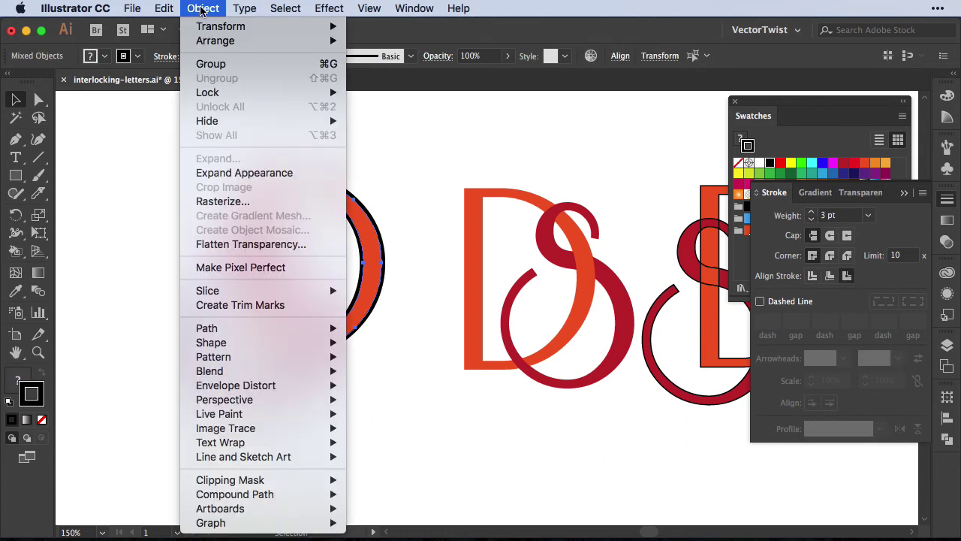
mouse_move(248, 328)
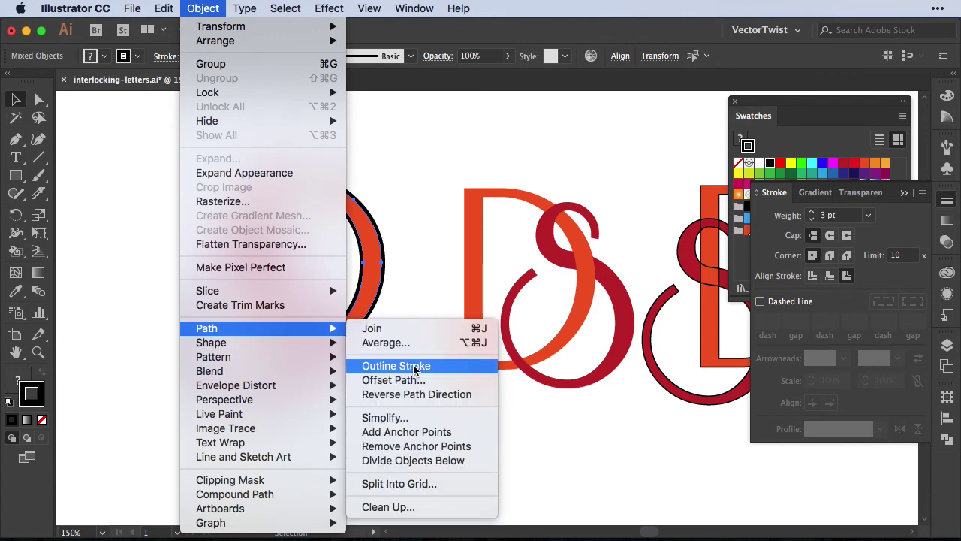
click(434, 366)
click(409, 227)
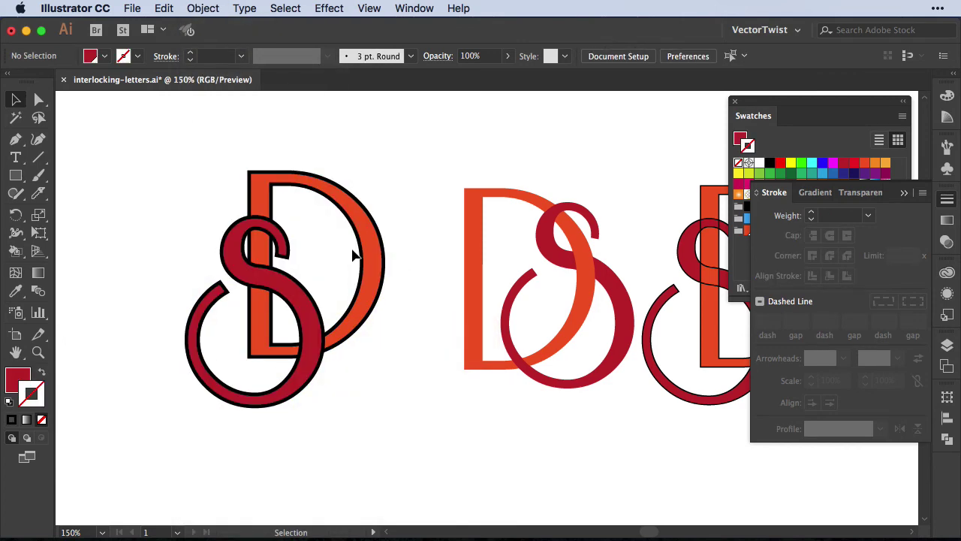
- Select the outlined SD group with the Live Paint Bucket and zoom in on it
click(17, 381)
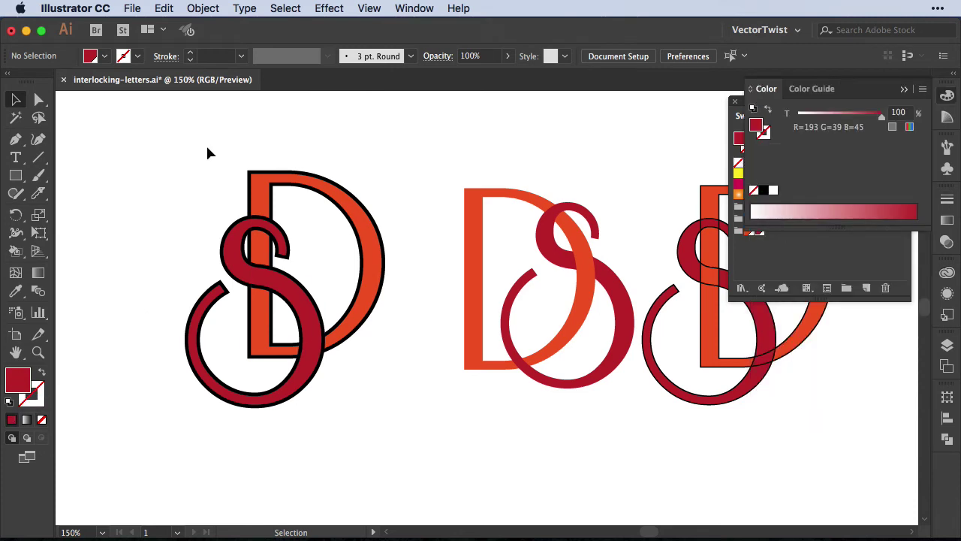
drag(154, 150, 404, 451)
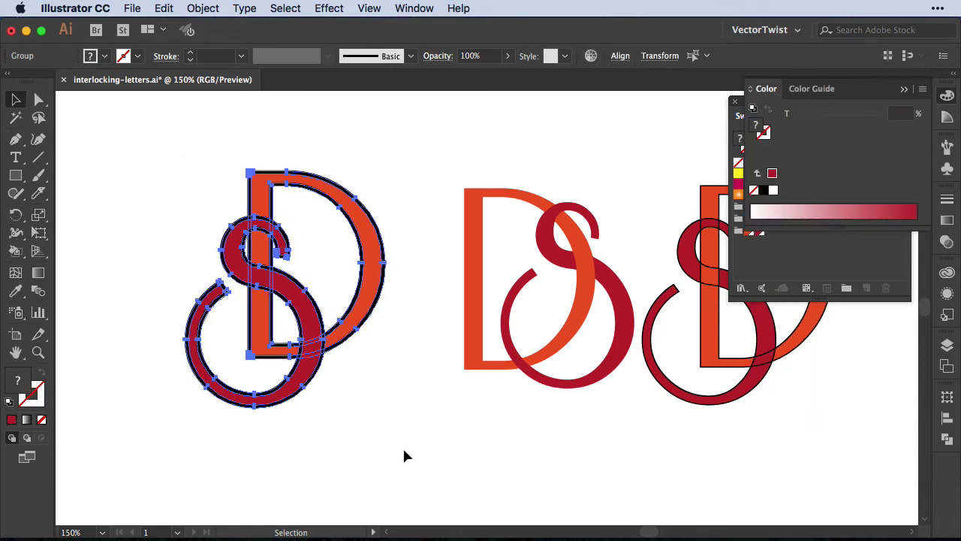
click(17, 255)
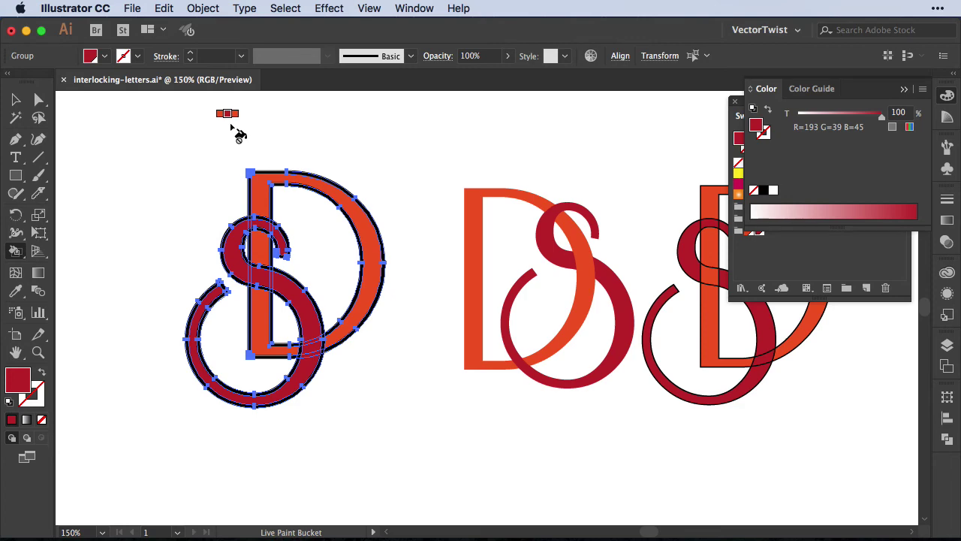
key(super+equal)
key(space)
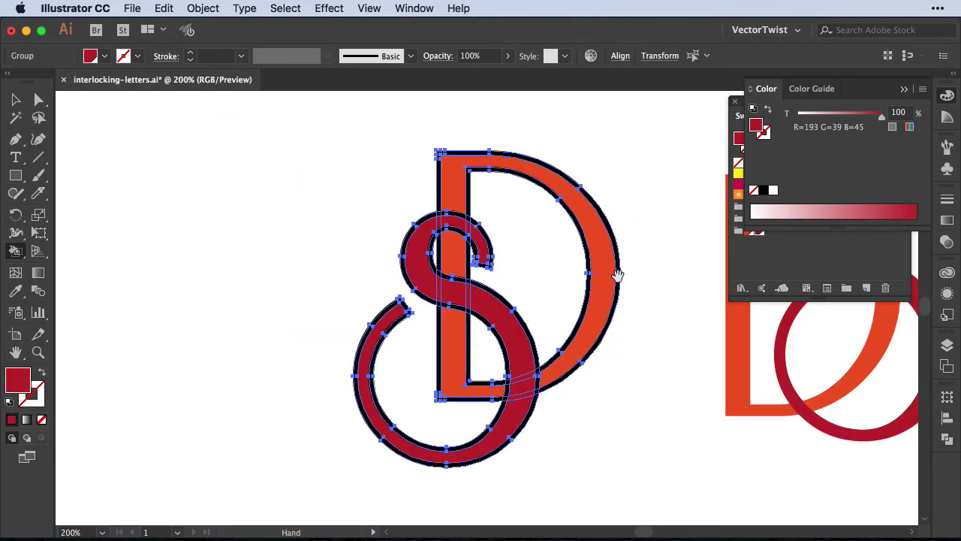
scroll(412, 241, right, 10)
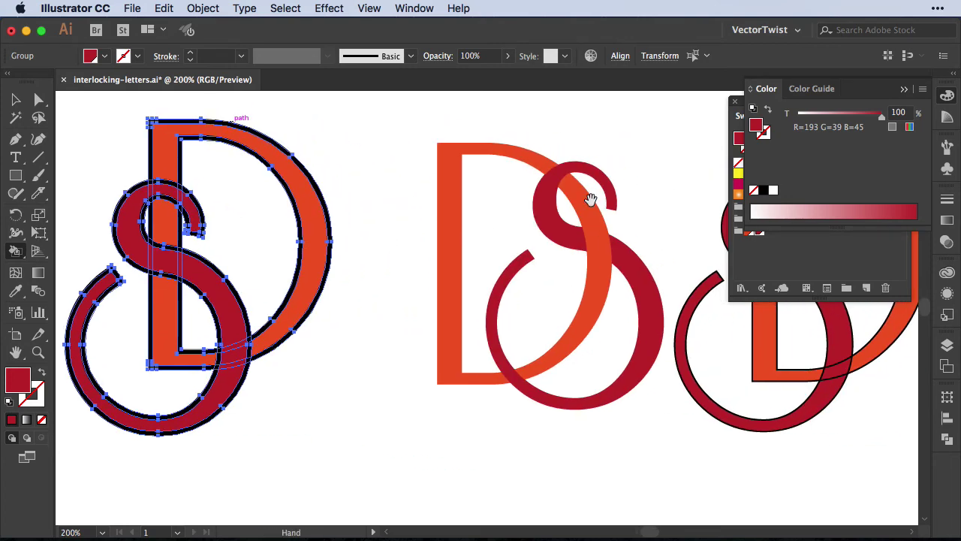
scroll(554, 150, left, 4)
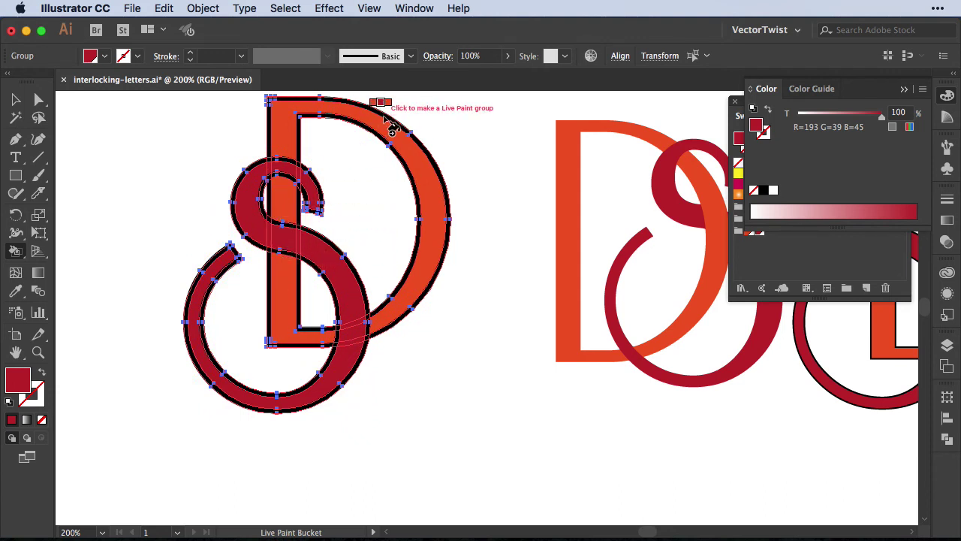
scroll(398, 143, up, 2)
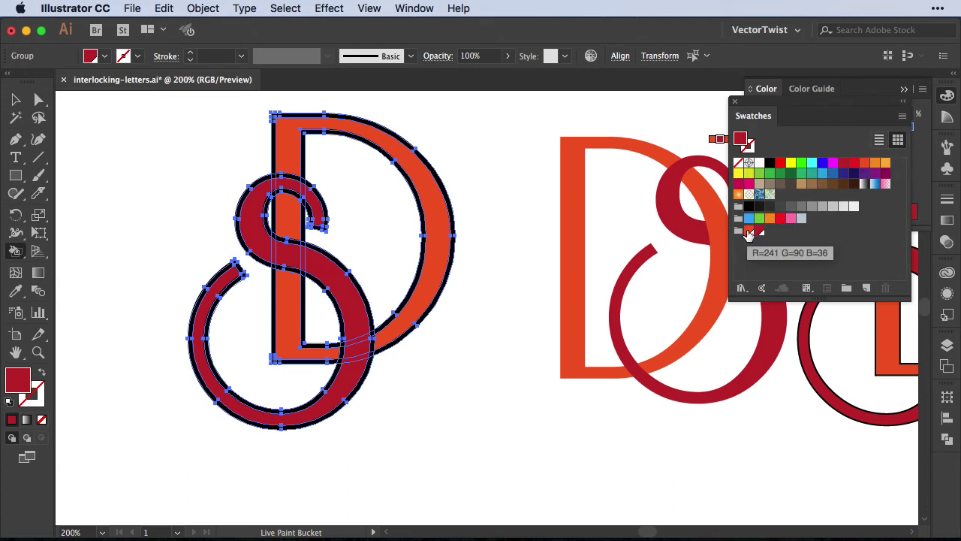
- Paint the crossing of the S diagonal and D stem orange, then set black
click(749, 234)
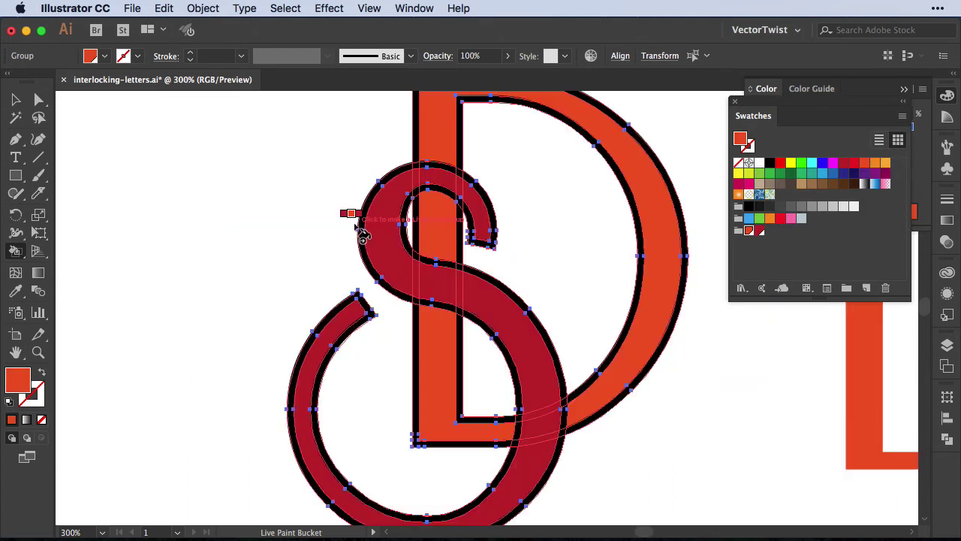
key(super+equal)
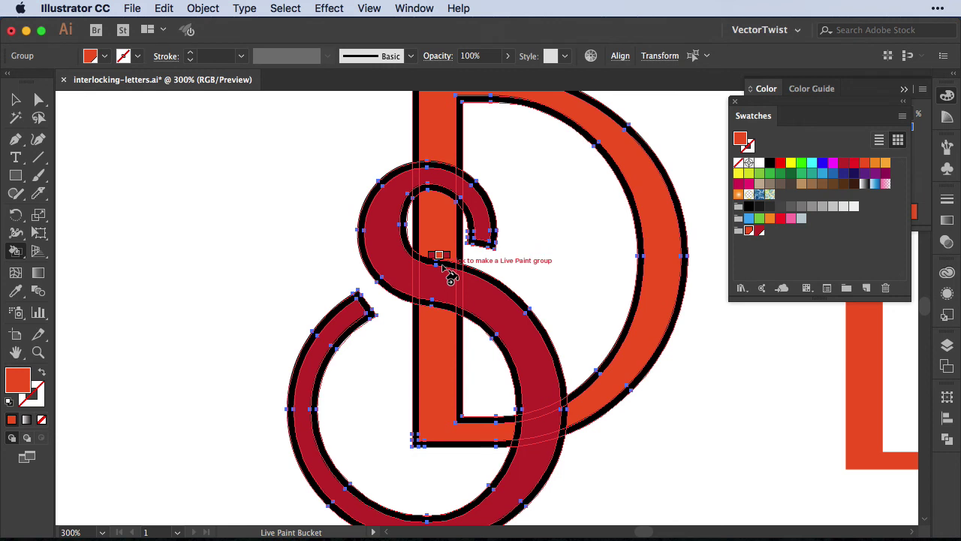
click(443, 266)
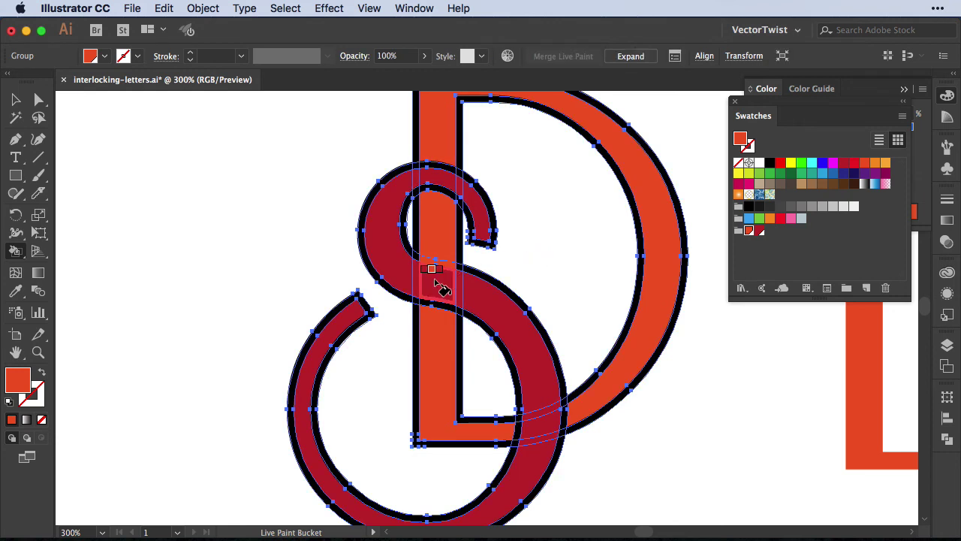
click(769, 163)
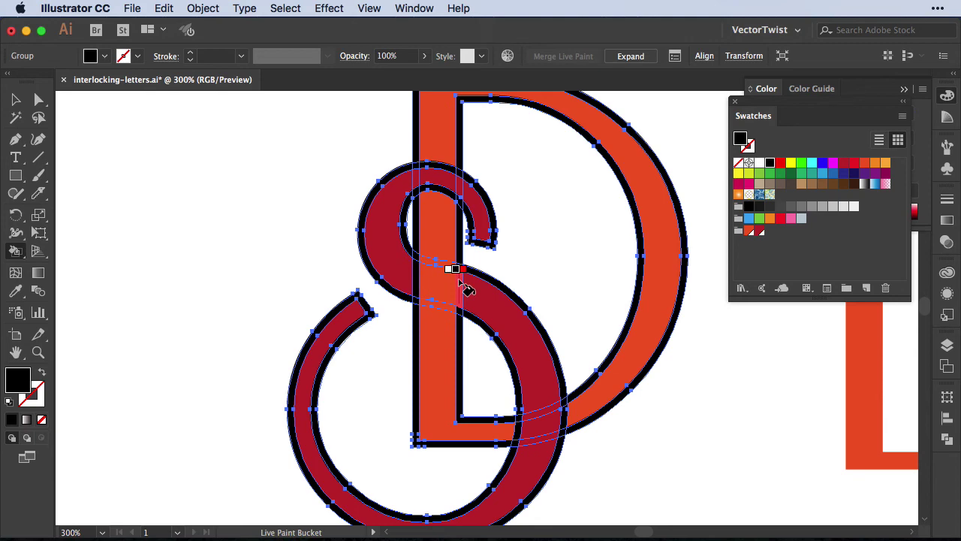
scroll(672, 388, down, 2)
click(17, 100)
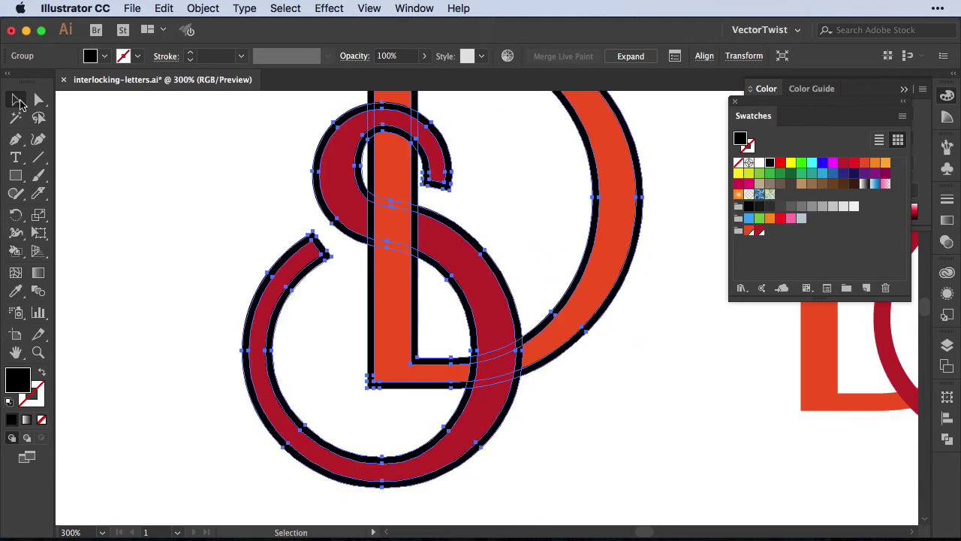
- Zoom out and isolate the left monogram group for editing
key(super+minus)
key(super+minus)
click(525, 361)
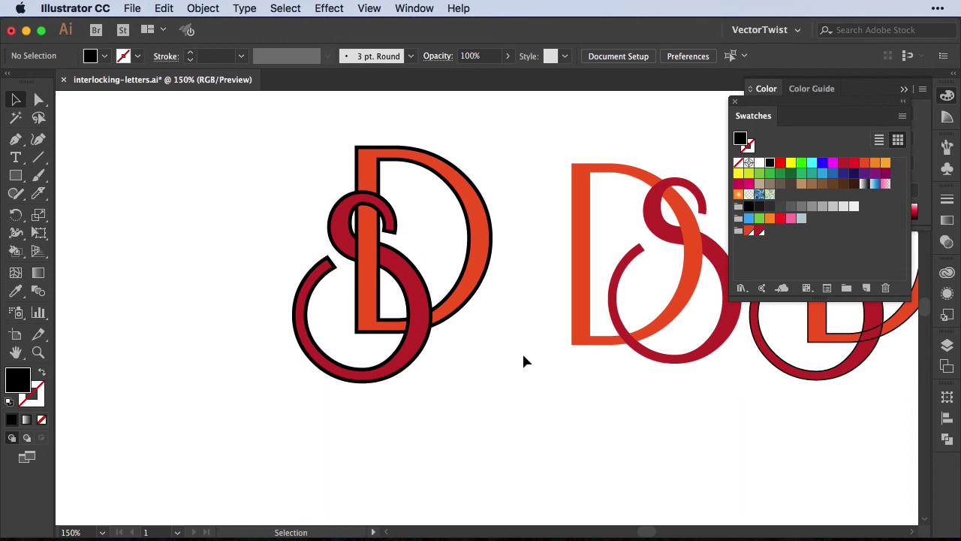
click(365, 177)
right_click(365, 177)
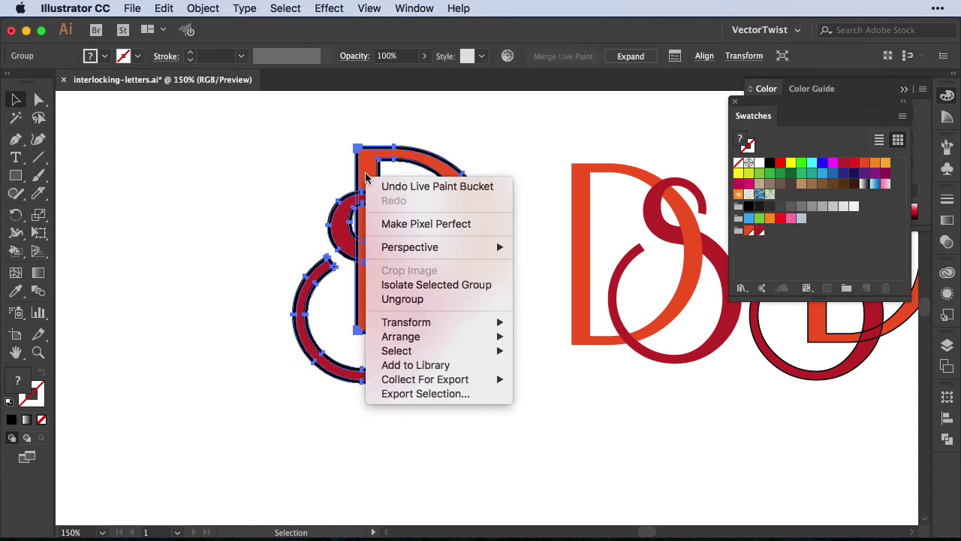
click(466, 289)
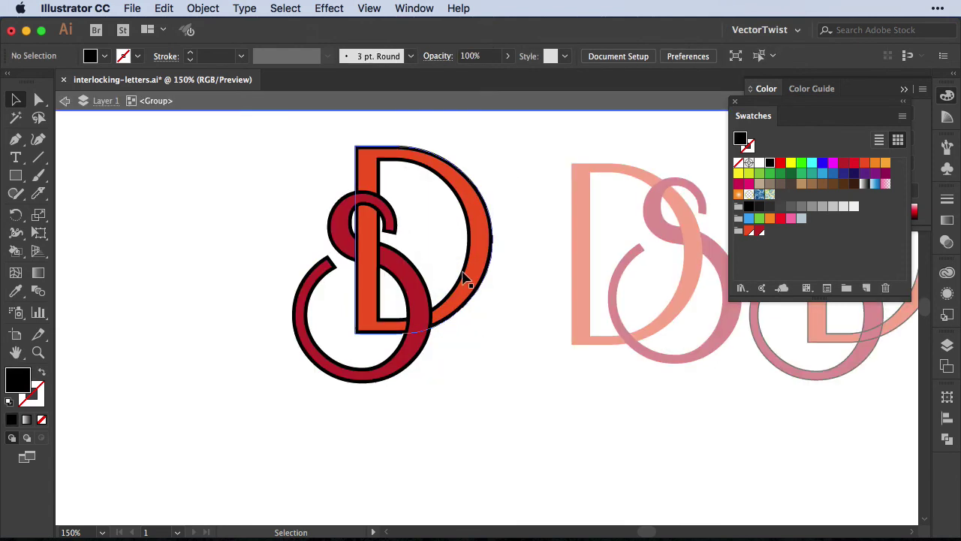
- Select the D and nudge it up twice with the Up Arrow key
click(478, 261)
drag(489, 144, 427, 197)
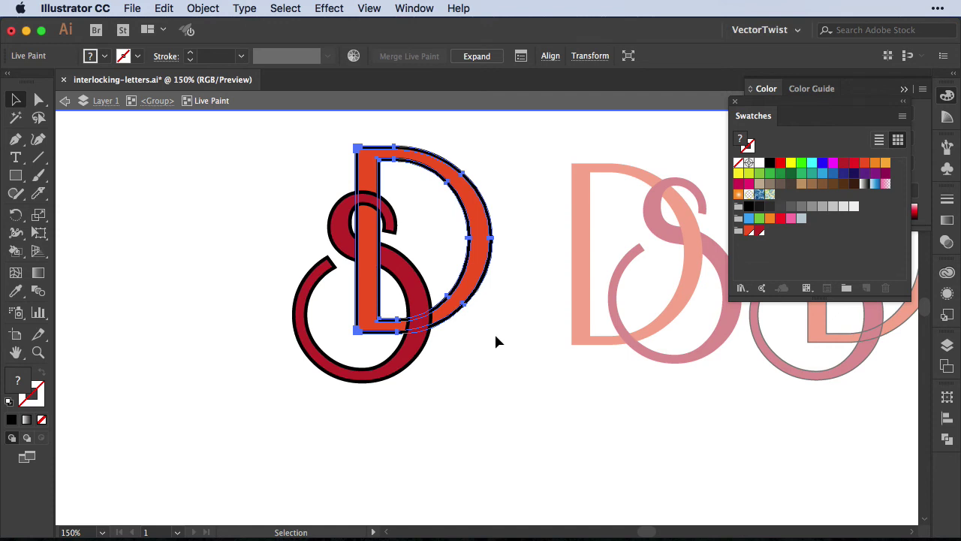
key(shift)
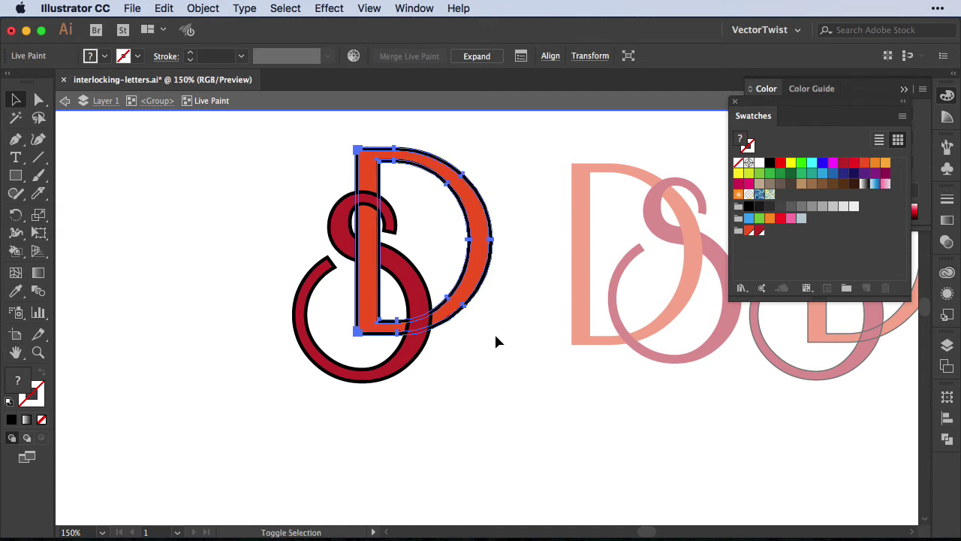
key(Up)
key(Up)
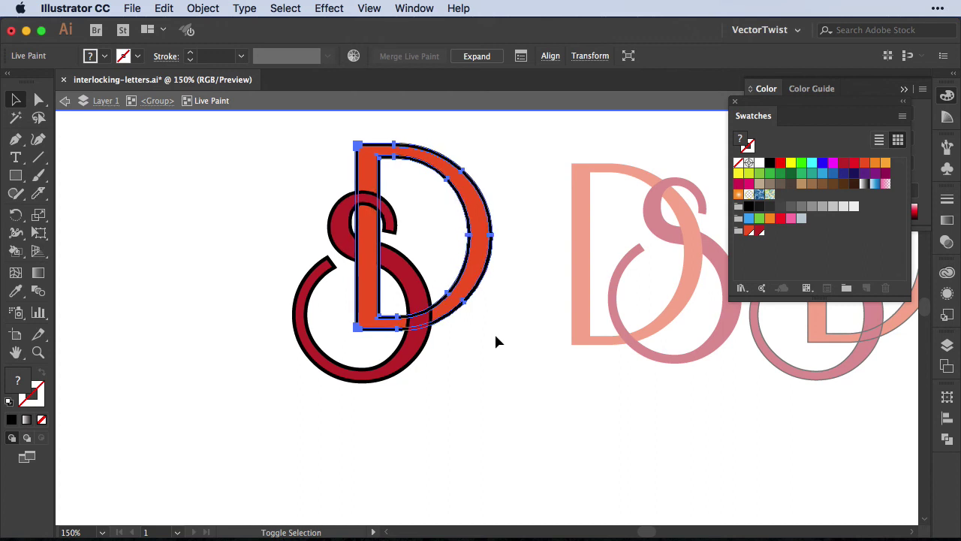
key(Up)
key(Up)
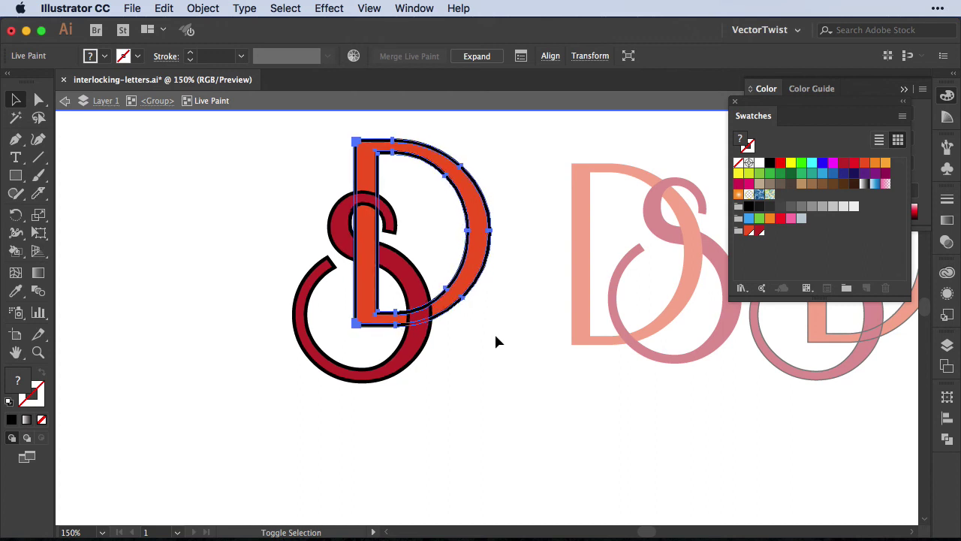
click(496, 341)
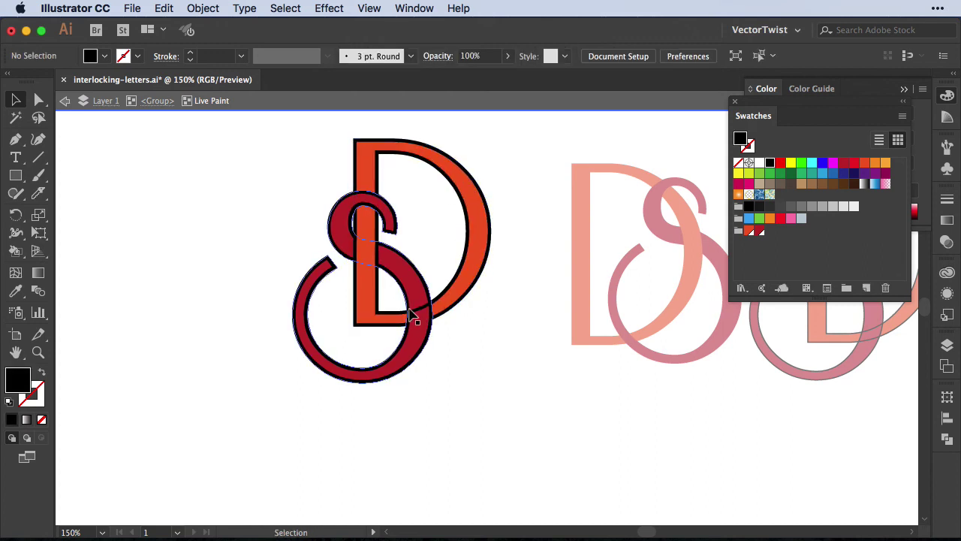
- Exit isolation, set the Live Paint colour to crimson, then deselect and pan to all three monograms
double_click(454, 337)
click(400, 265)
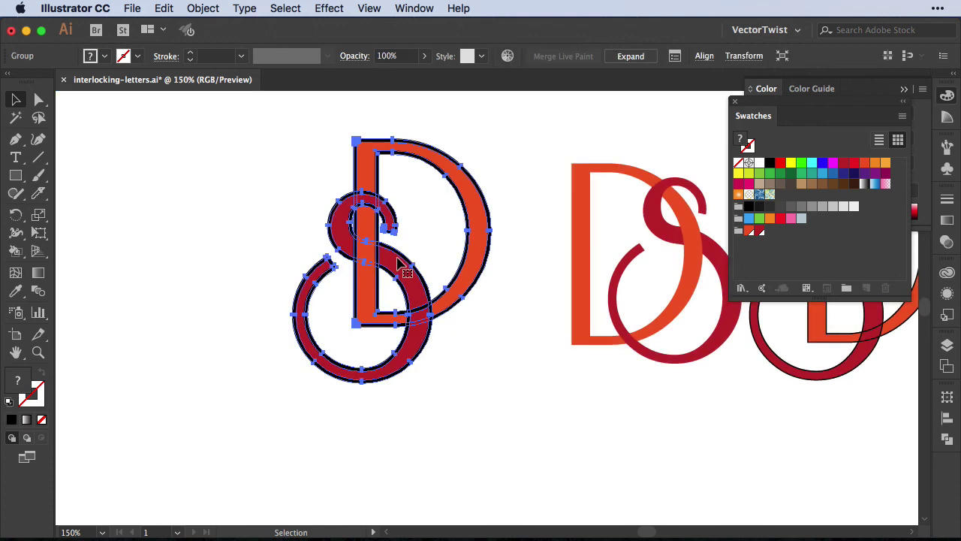
alt+click(13, 253)
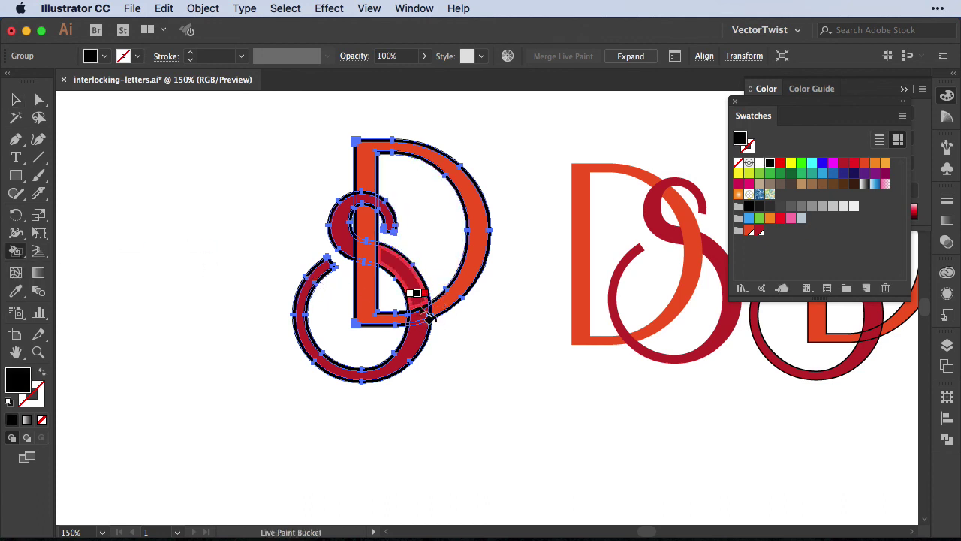
key(Right)
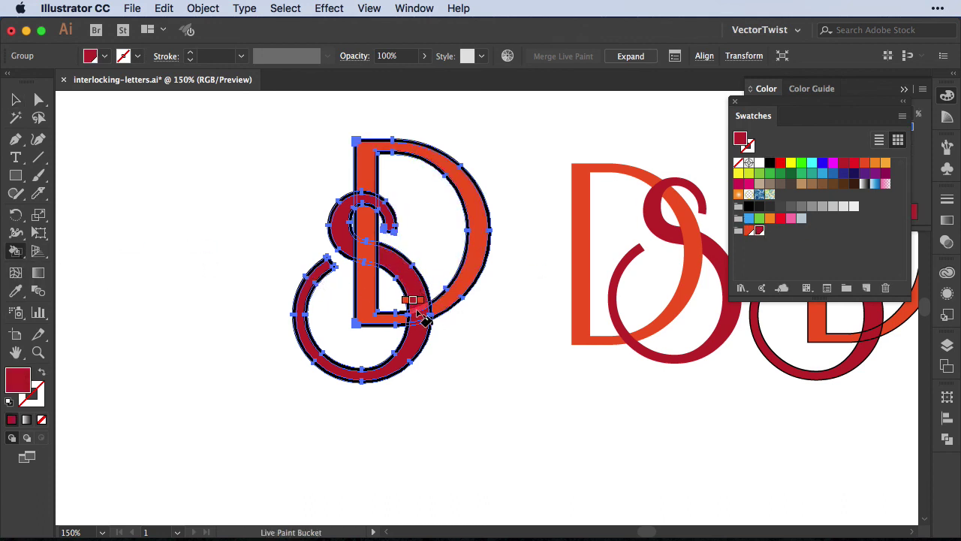
click(16, 99)
click(534, 206)
drag(534, 207, 443, 243)
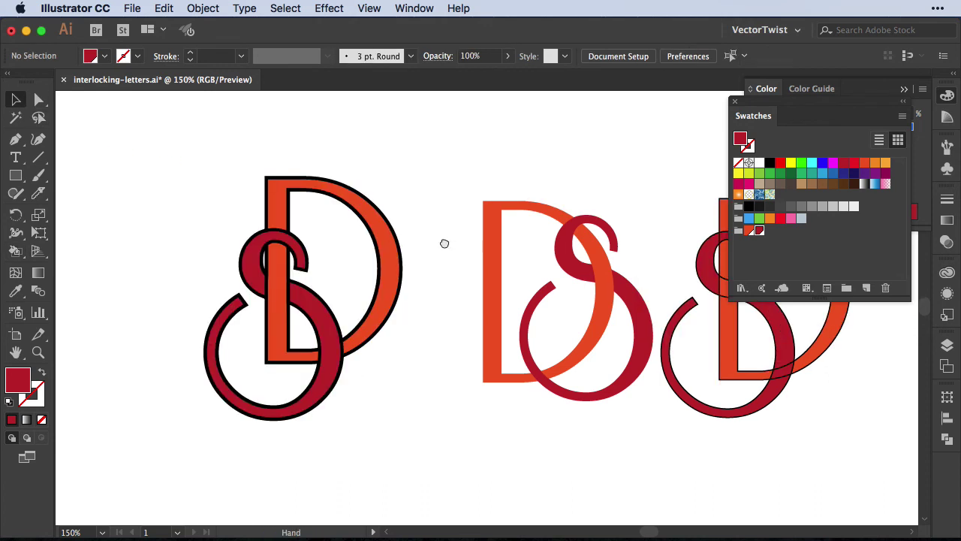
- Close the floating Swatches panel and collapse the Color panel into the dock
click(735, 101)
click(903, 89)
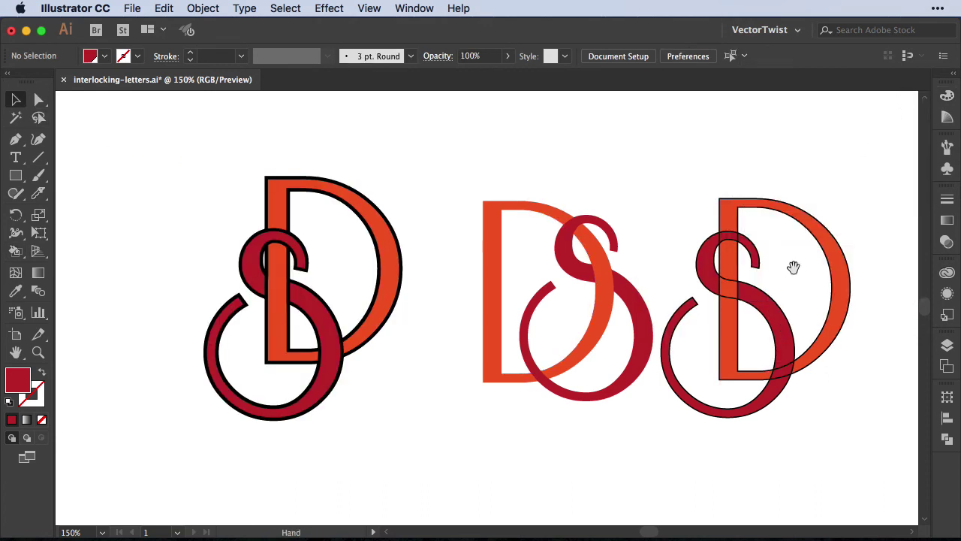
drag(793, 267, 795, 265)
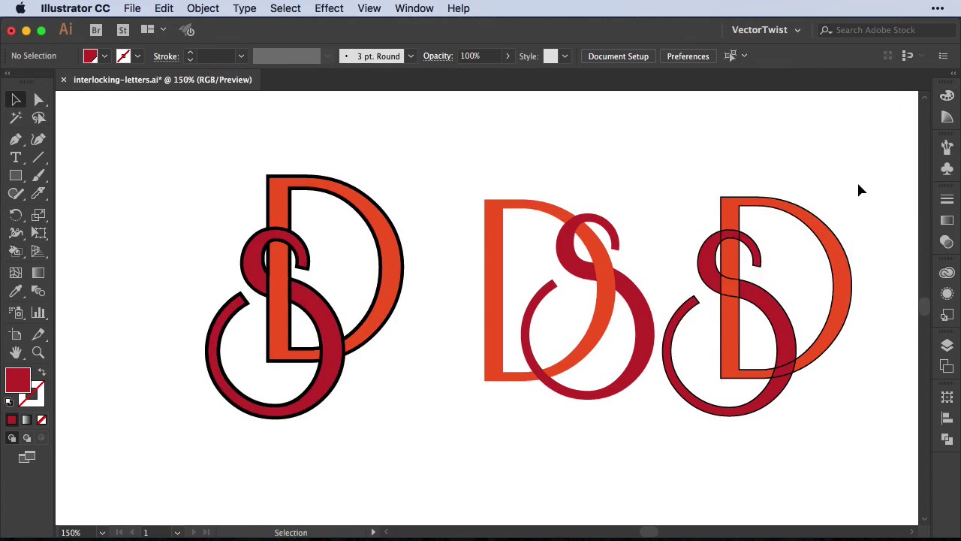